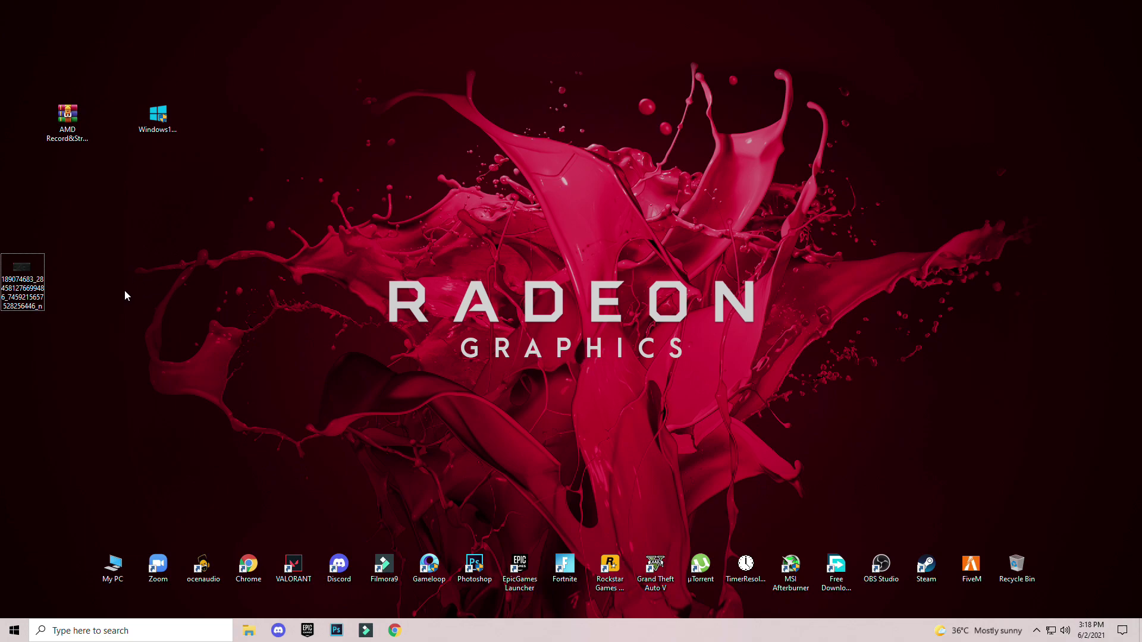
# - Launch AMD Radeon Software from the desktop context menu and view its Record & Stream settings
pyautogui.rightClick(262, 171)
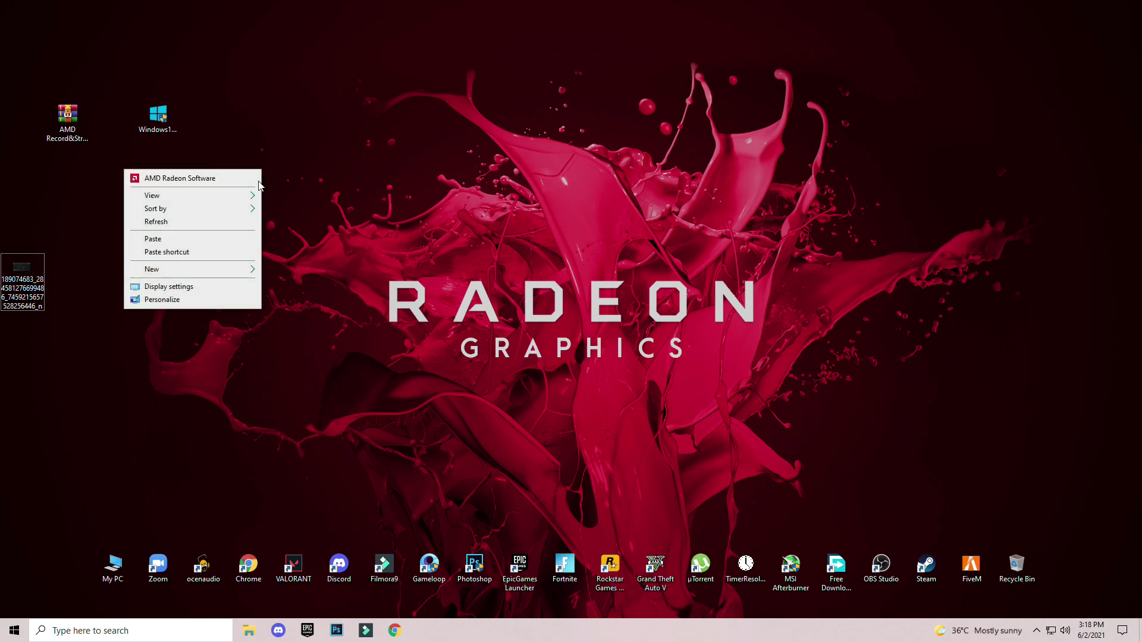
pyautogui.click(226, 180)
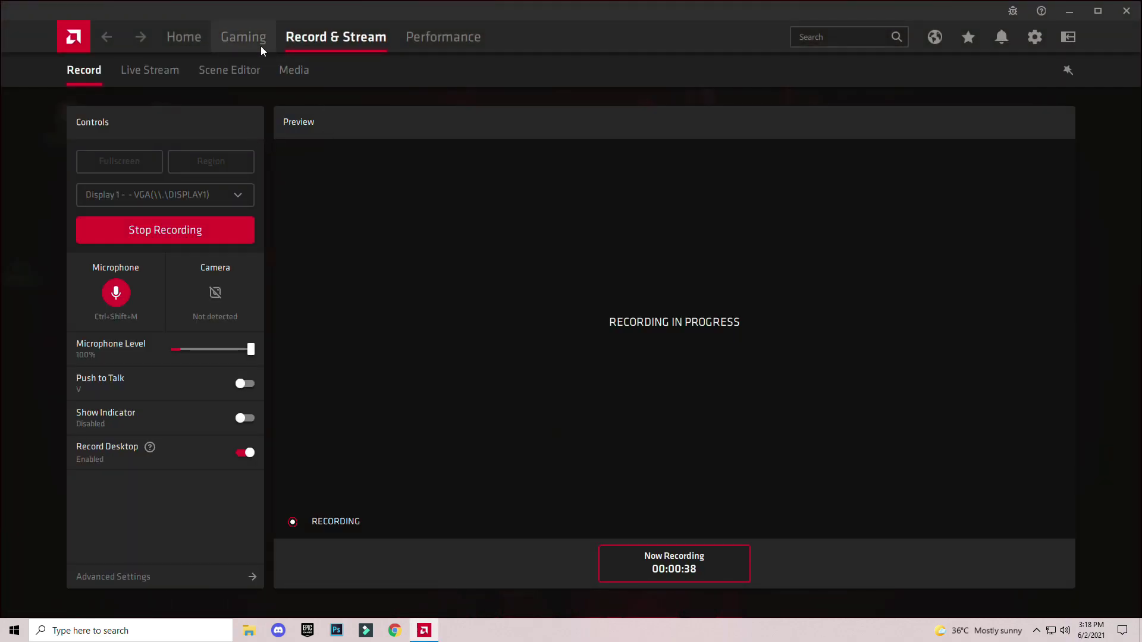
pyautogui.click(1034, 37)
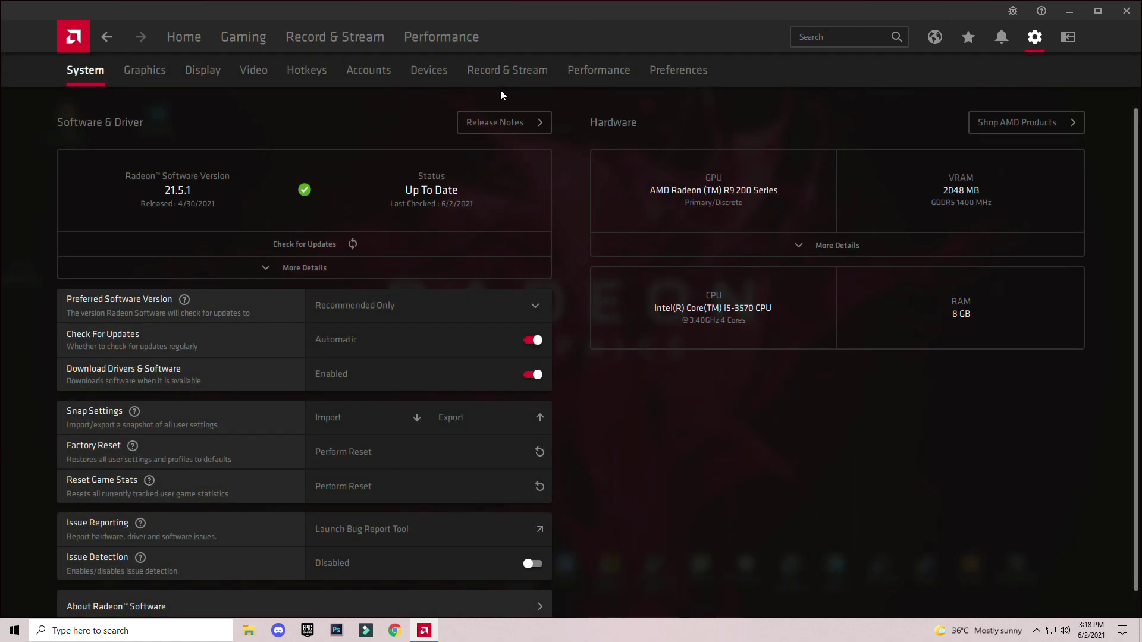
pyautogui.click(522, 76)
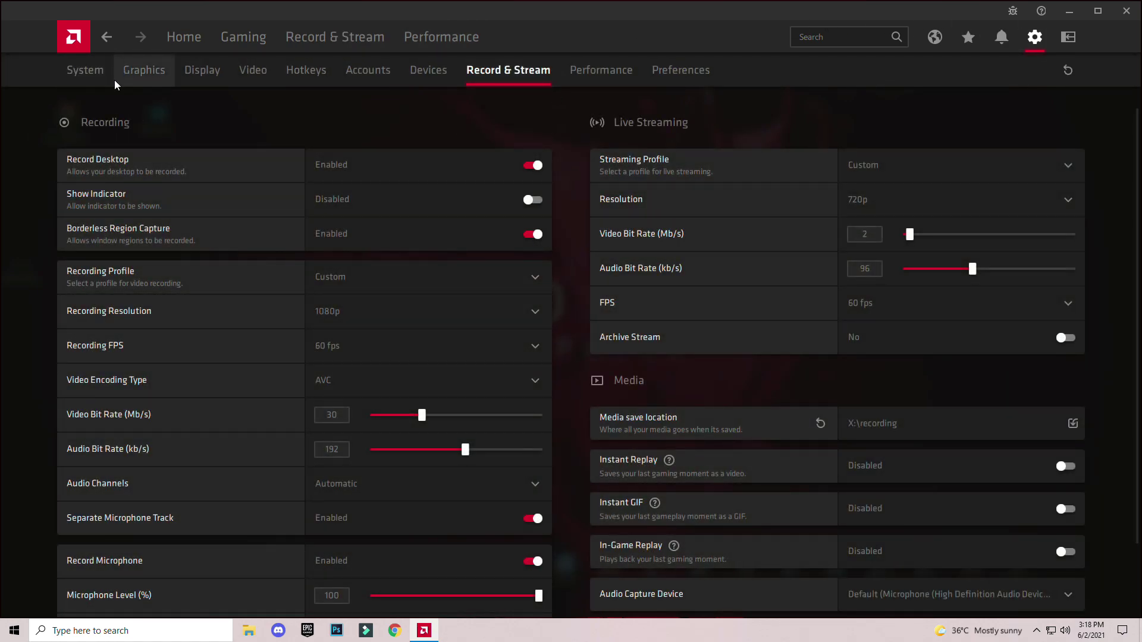
pyautogui.click(1069, 11)
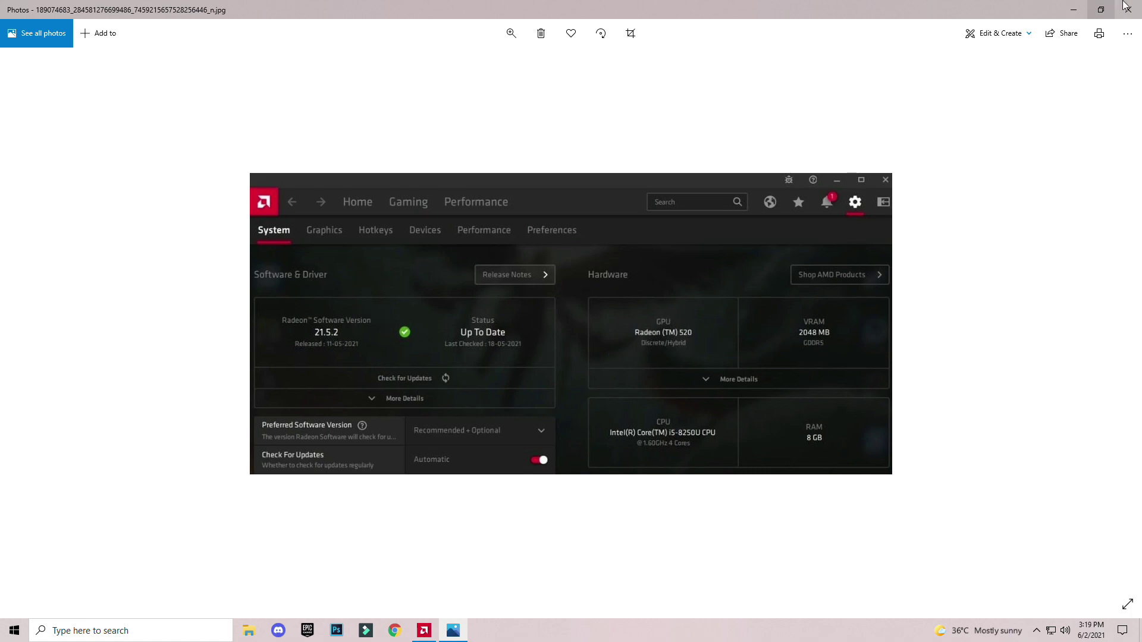
# - Close the screenshot viewer and extract the AMD Record&Stream Fix (Pack) archive onto the desktop
pyautogui.click(1133, 6)
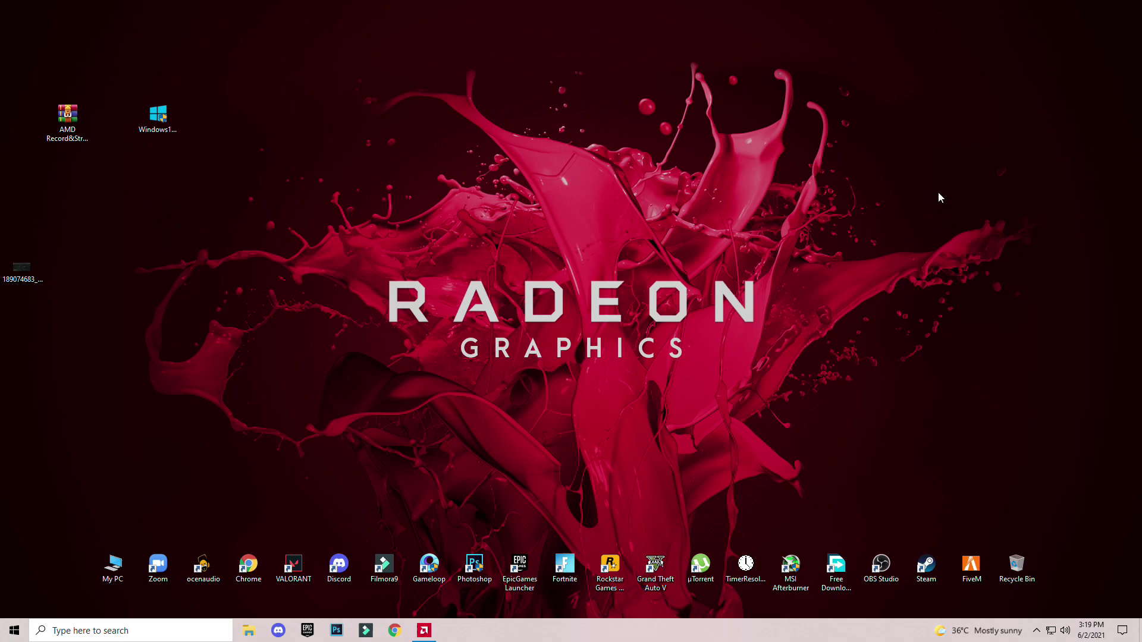
pyautogui.moveTo(267, 111); pyautogui.dragTo(48, 128)
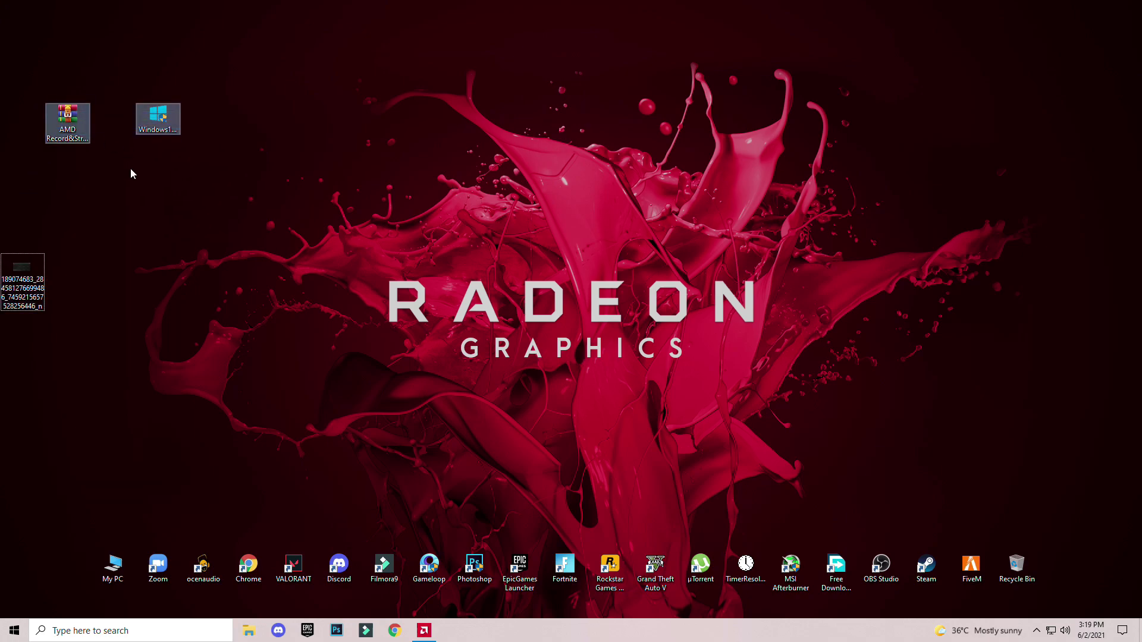
pyautogui.click(73, 157)
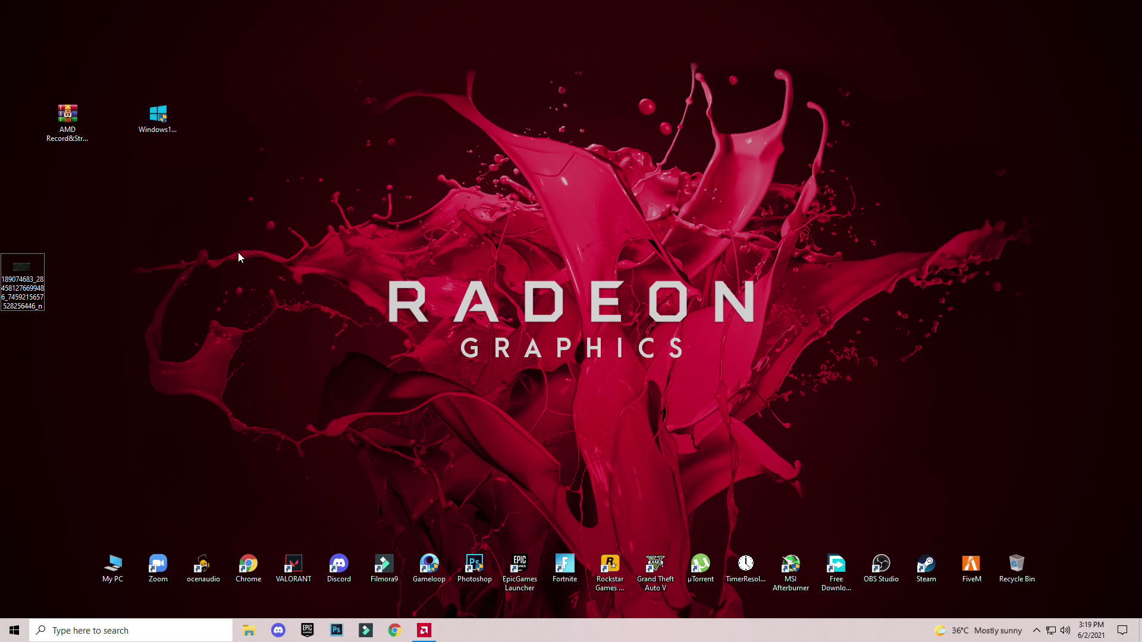
pyautogui.rightClick(67, 122)
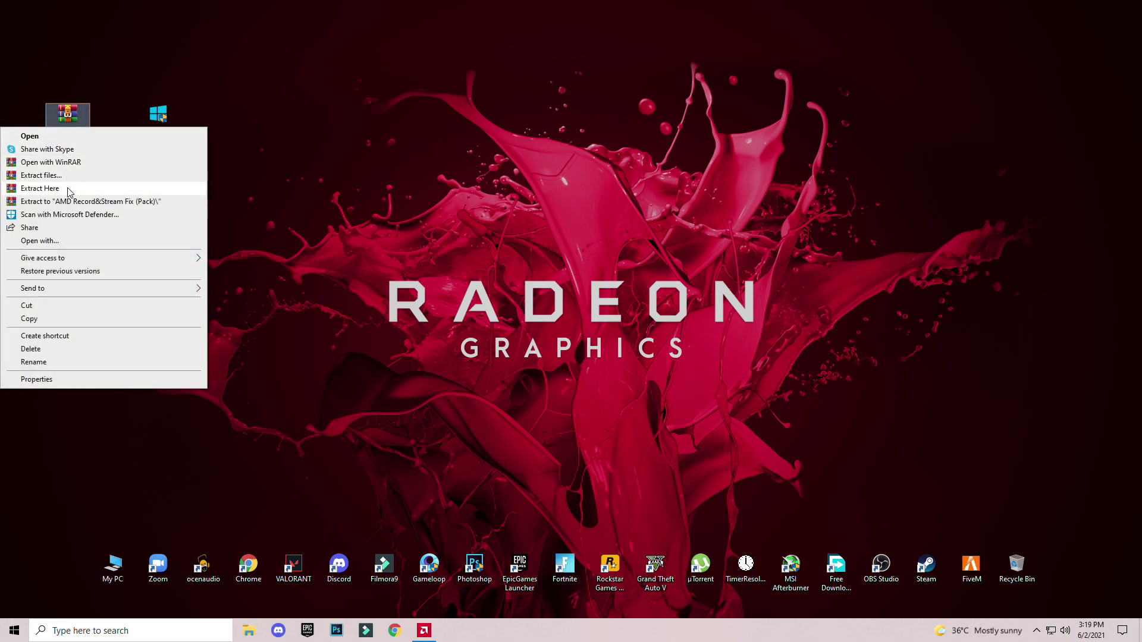
pyautogui.click(39, 189)
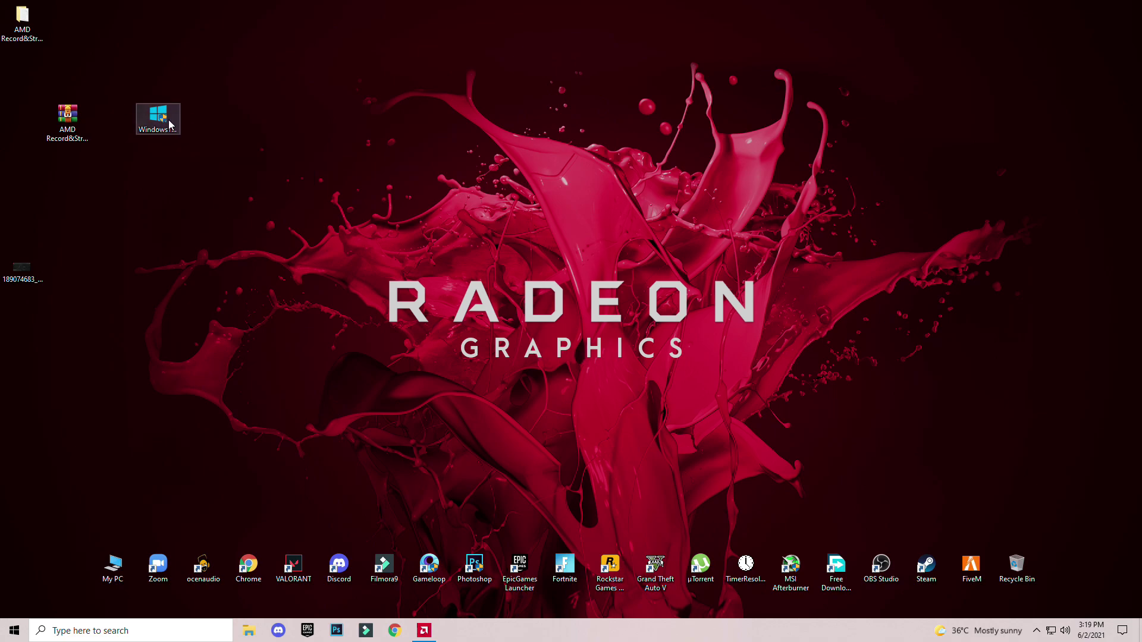
# - Run Windows10Upgrade as administrator, see Windows 10 is already up to date, and exit
pyautogui.moveTo(162, 122); pyautogui.dragTo(249, 218)
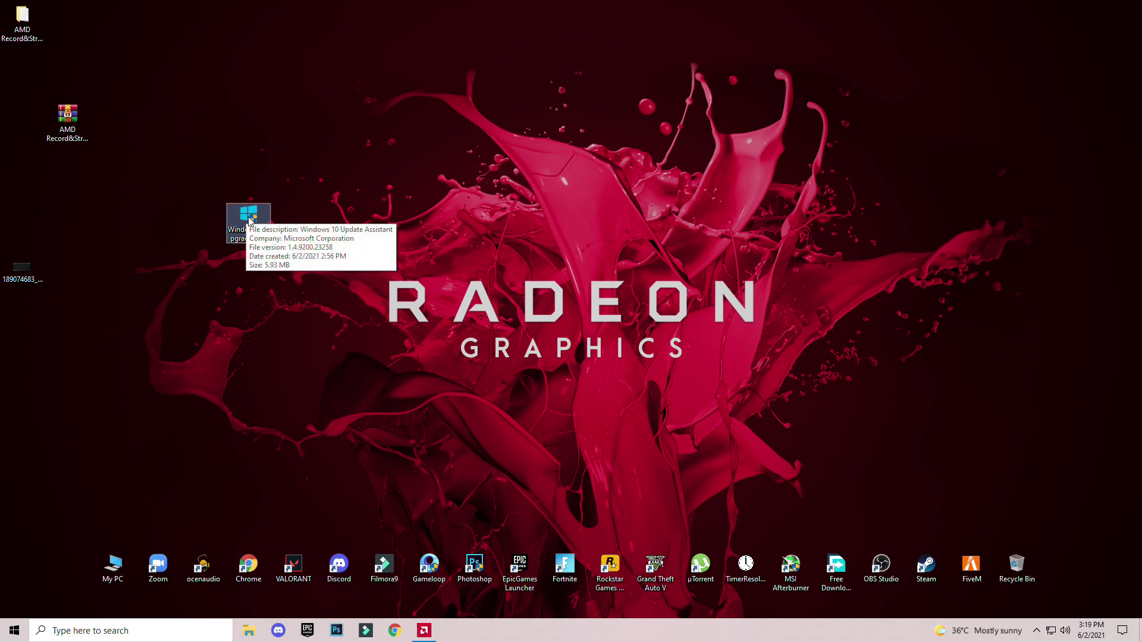
pyautogui.doubleClick(249, 217)
pyautogui.click(530, 396)
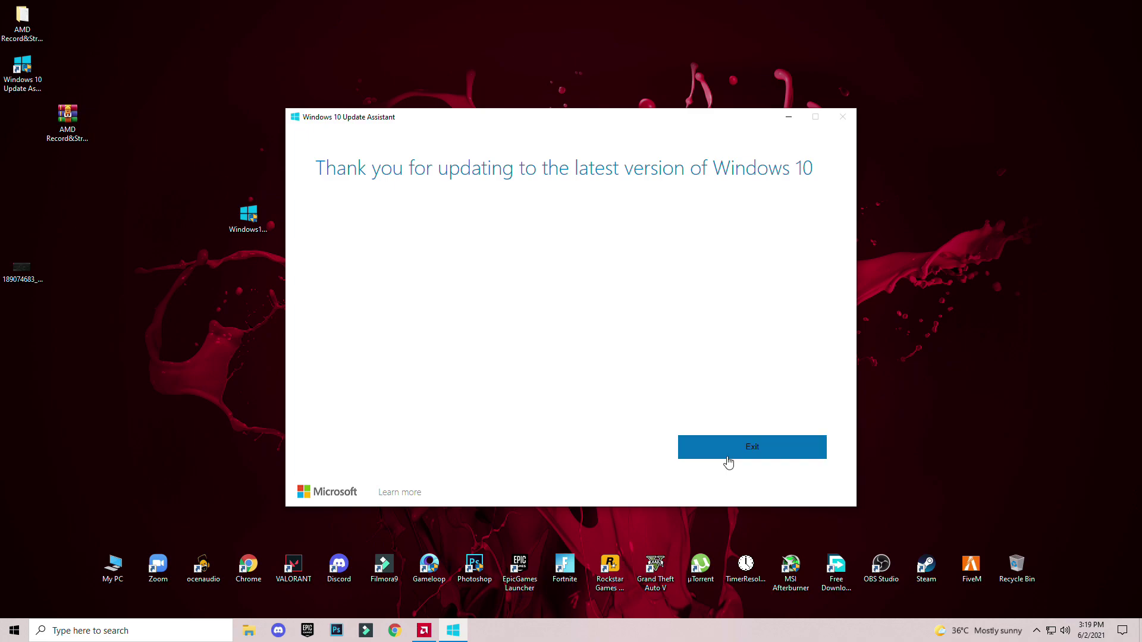
pyautogui.click(739, 455)
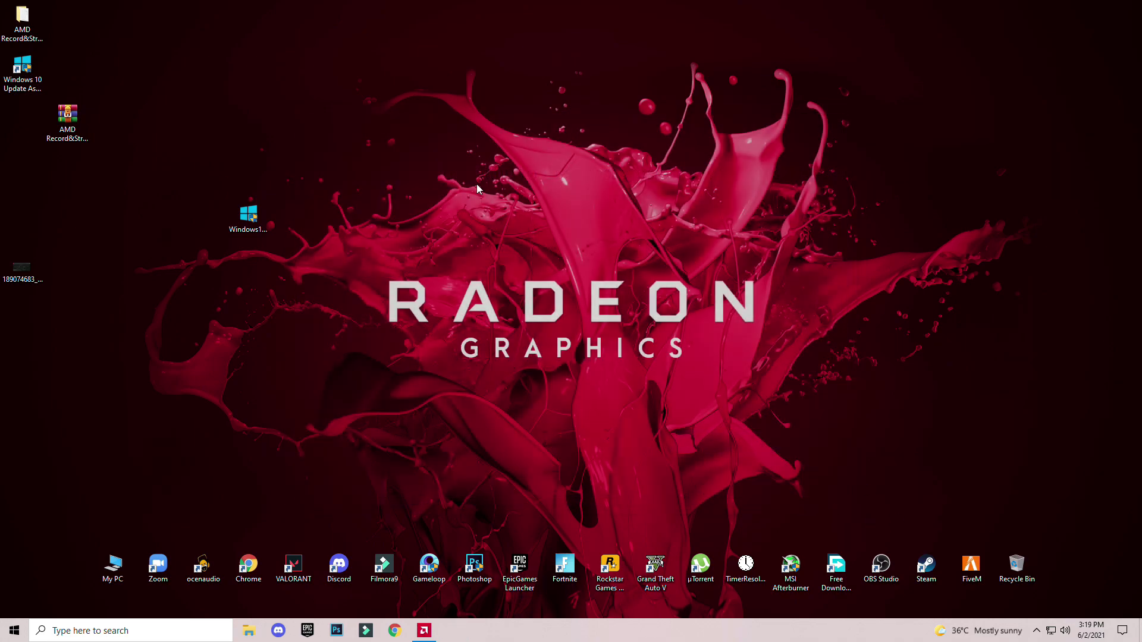
pyautogui.rightClick(544, 79)
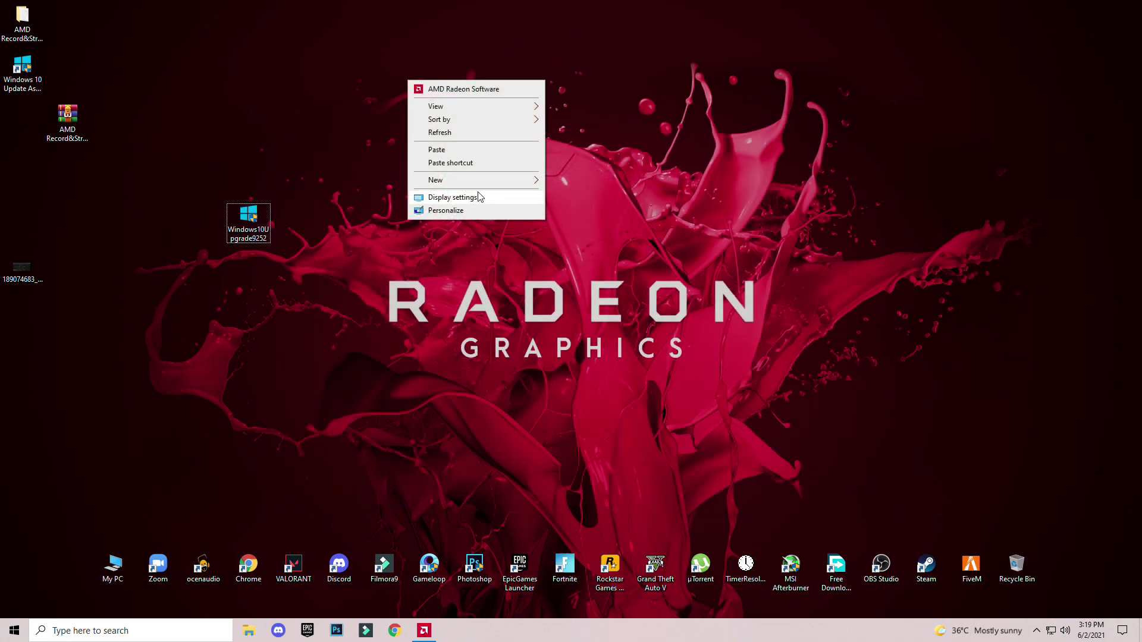
pyautogui.rightClick(613, 99)
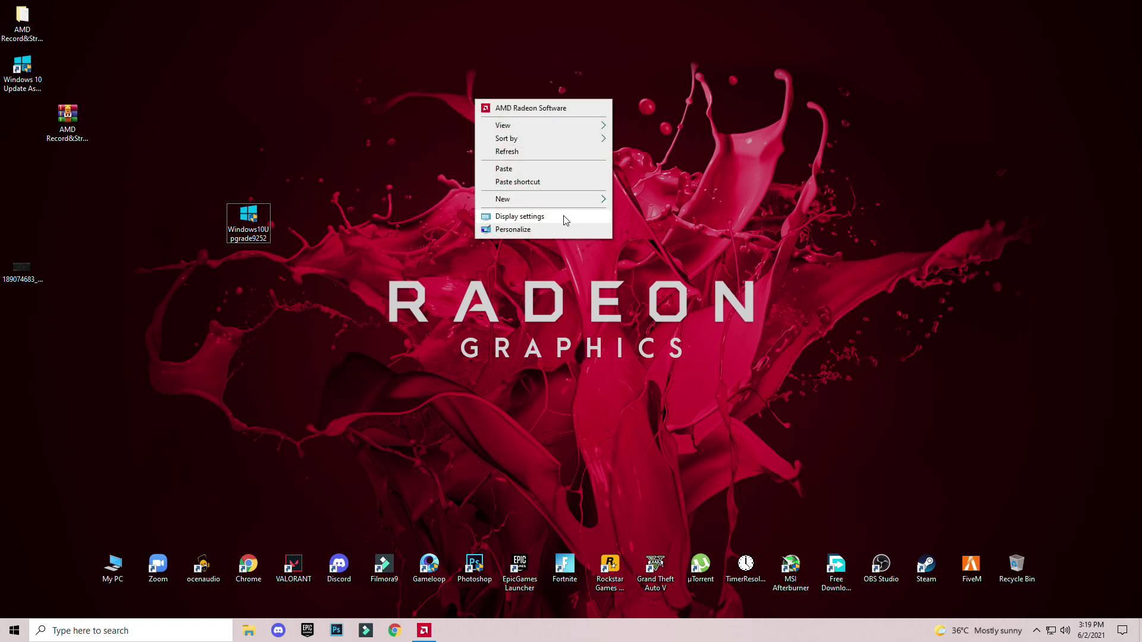
pyautogui.click(564, 217)
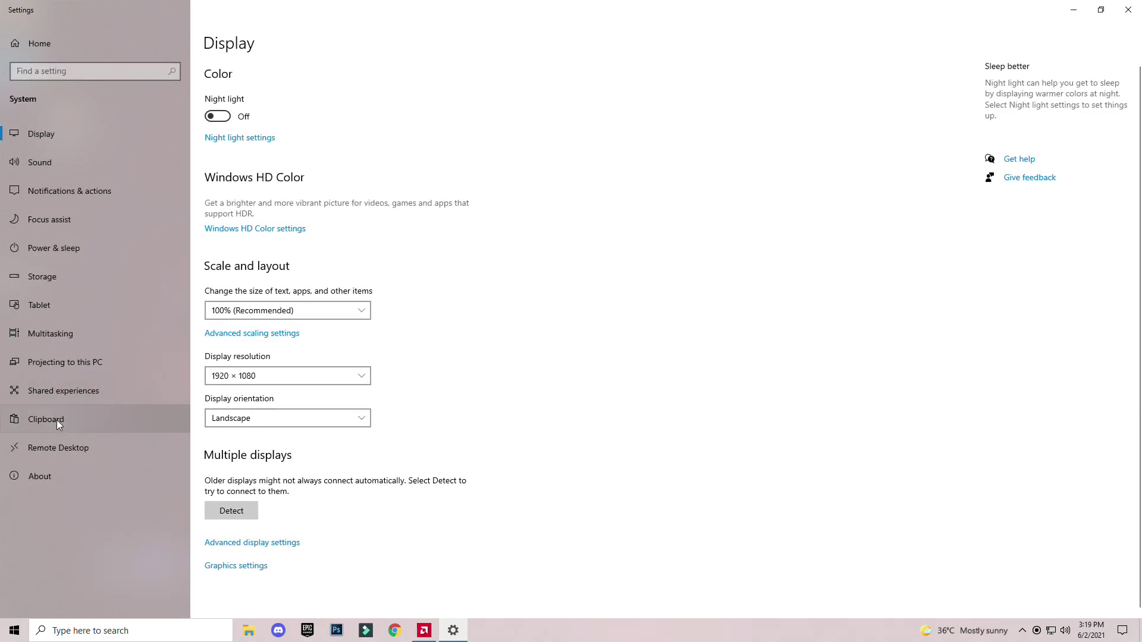
pyautogui.click(48, 484)
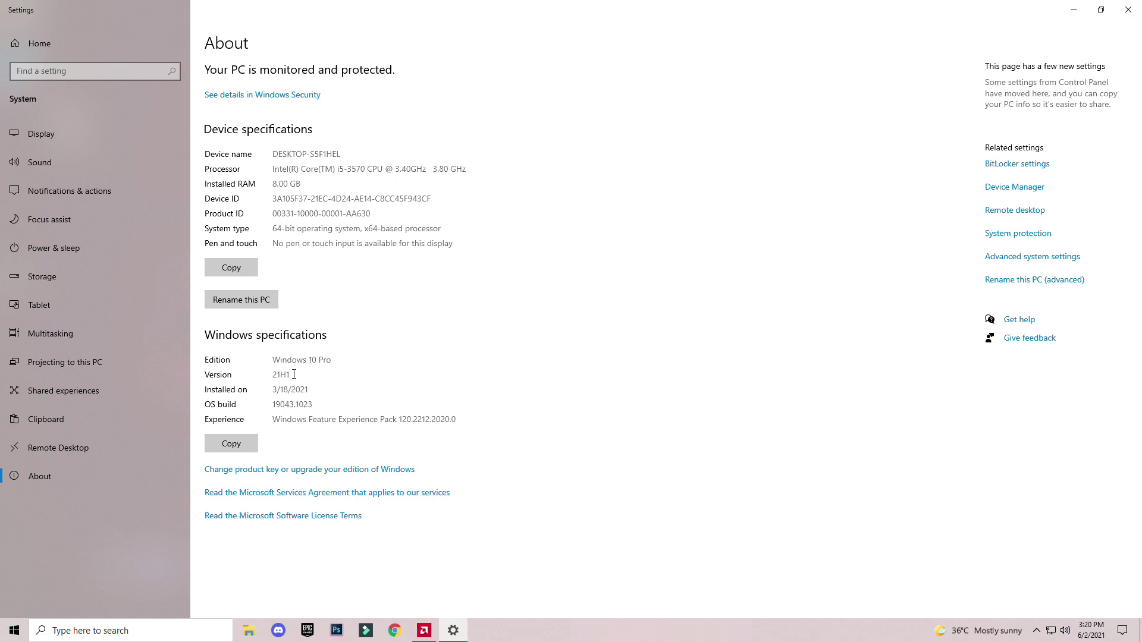
pyautogui.click(1129, 9)
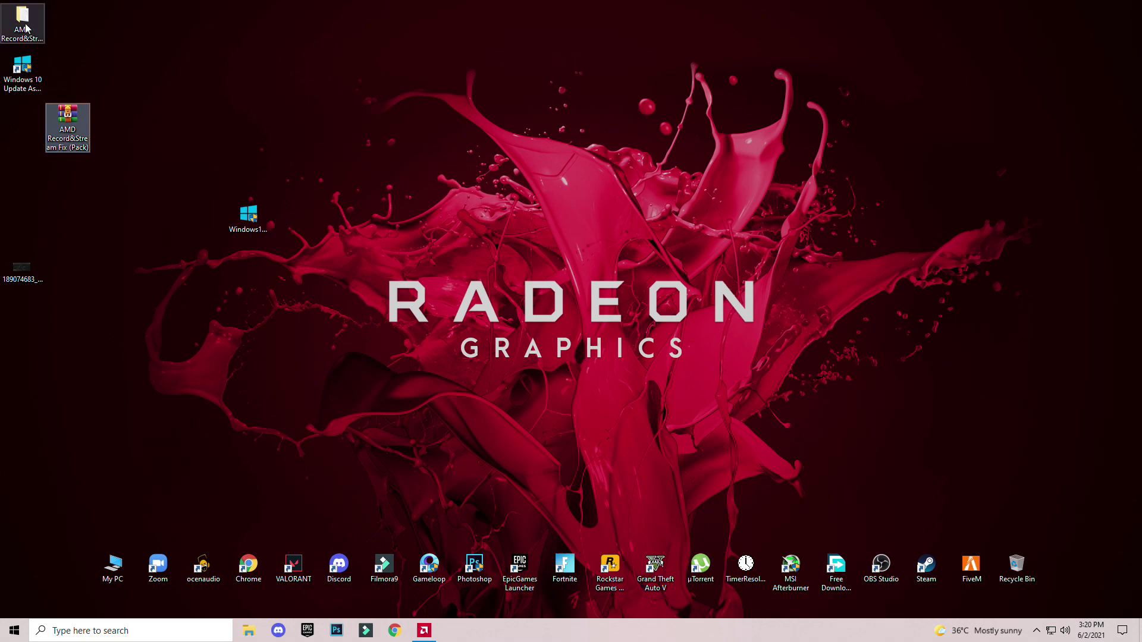
pyautogui.moveTo(22, 24); pyautogui.dragTo(247, 67)
pyautogui.doubleClick(248, 66)
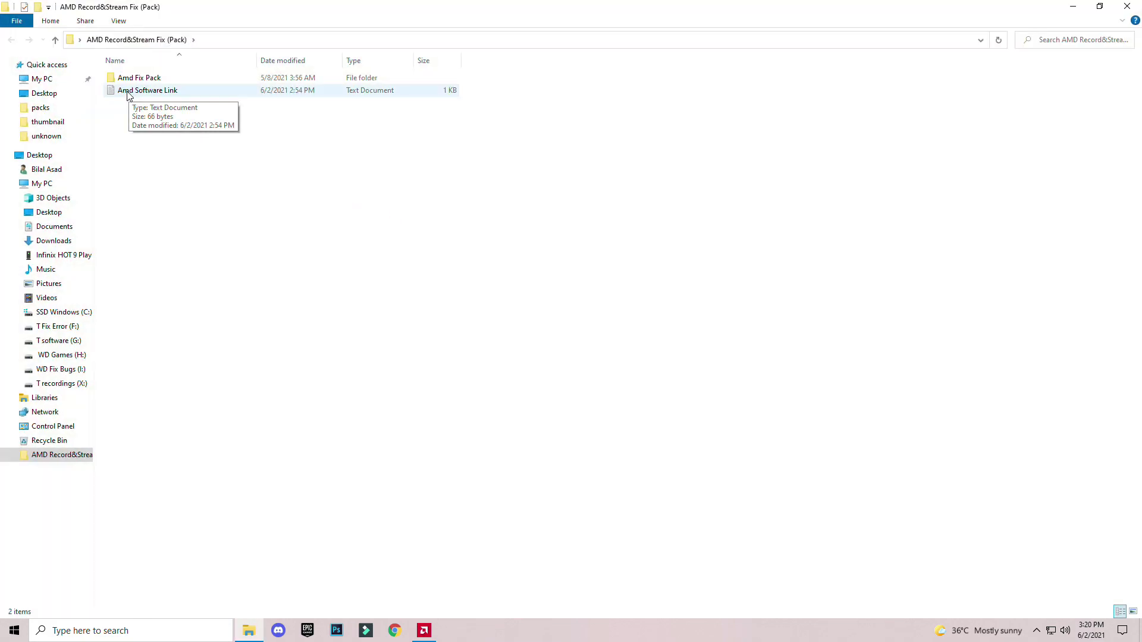
pyautogui.doubleClick(151, 92)
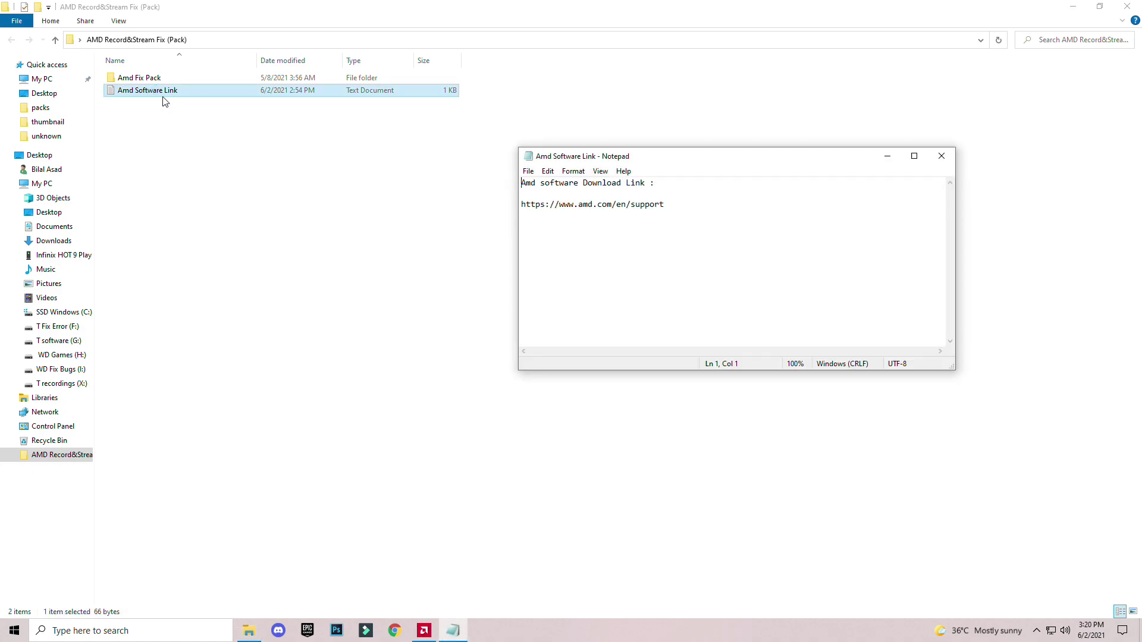
pyautogui.moveTo(672, 204); pyautogui.dragTo(522, 204)
pyautogui.hotkey('ctrl', 'c')
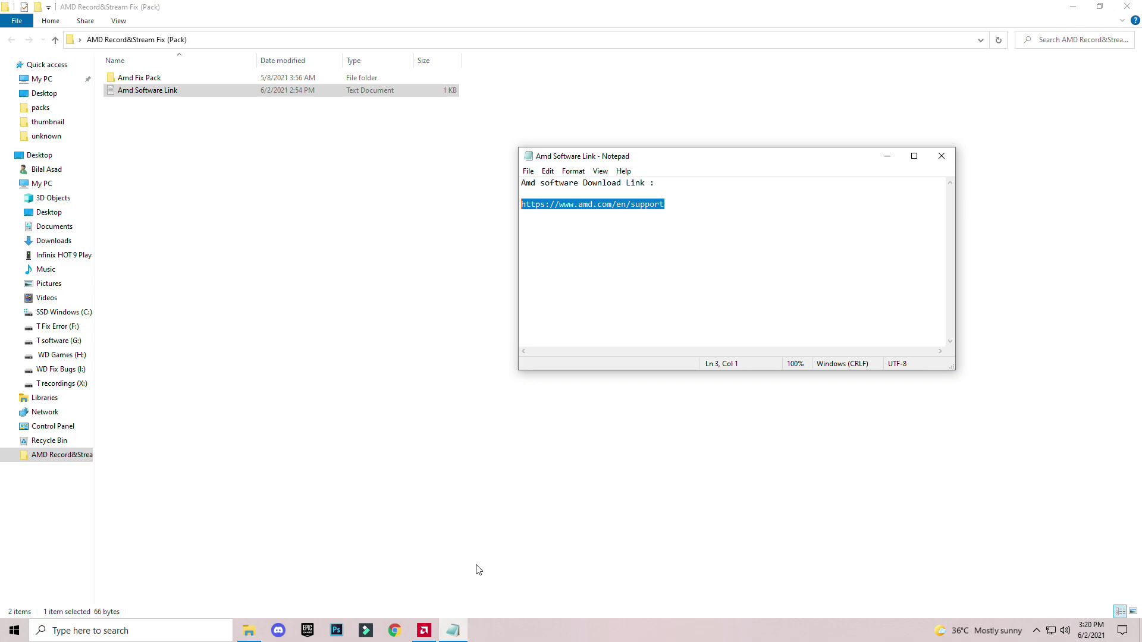
pyautogui.click(400, 634)
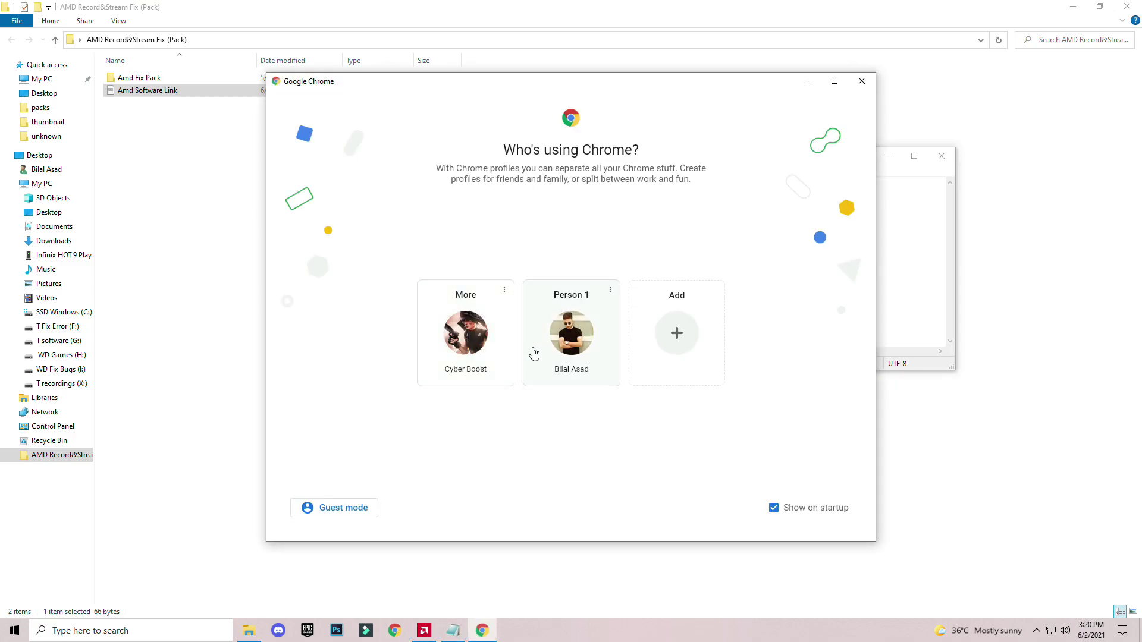
pyautogui.click(577, 370)
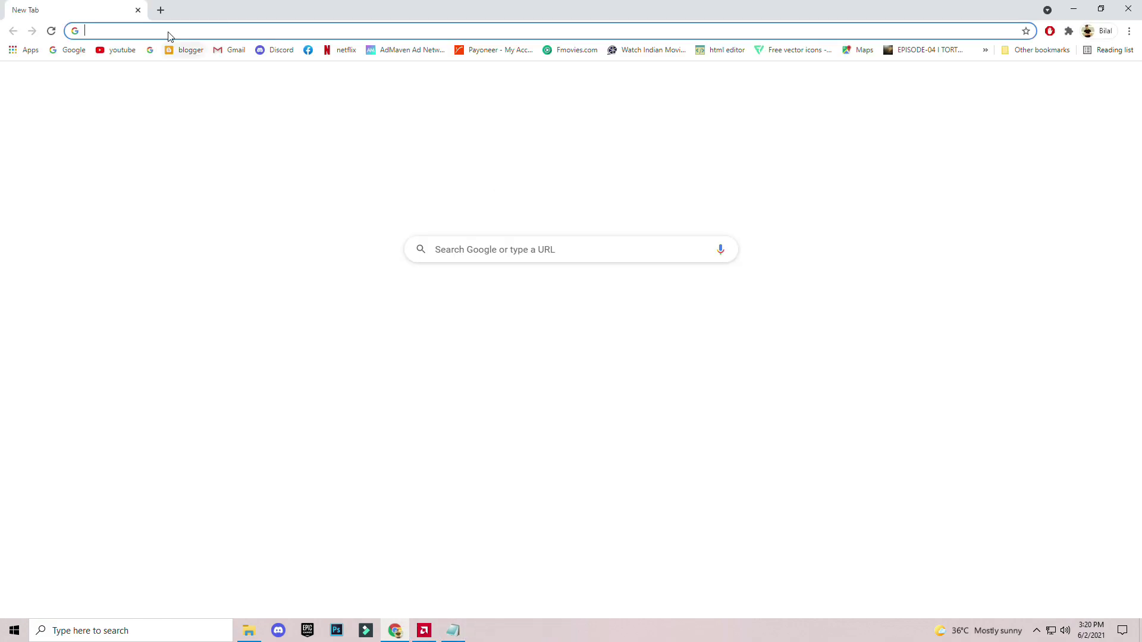
pyautogui.click(172, 36)
pyautogui.hotkey('ctrl', 'v')
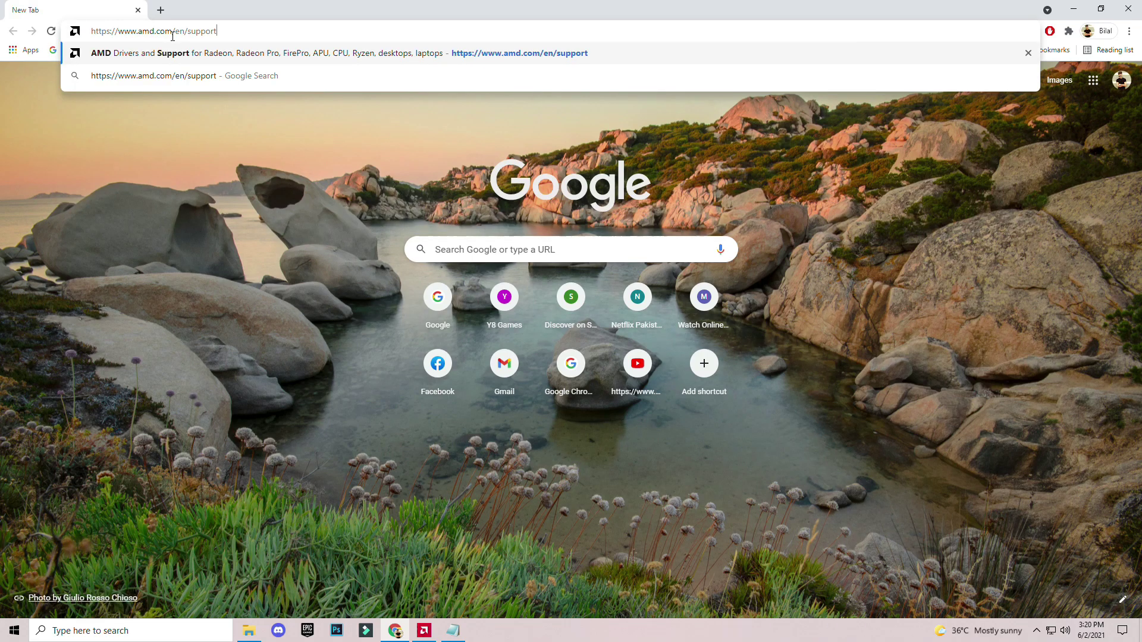
pyautogui.press('Return')
pyautogui.scroll(-5, 470, 331)
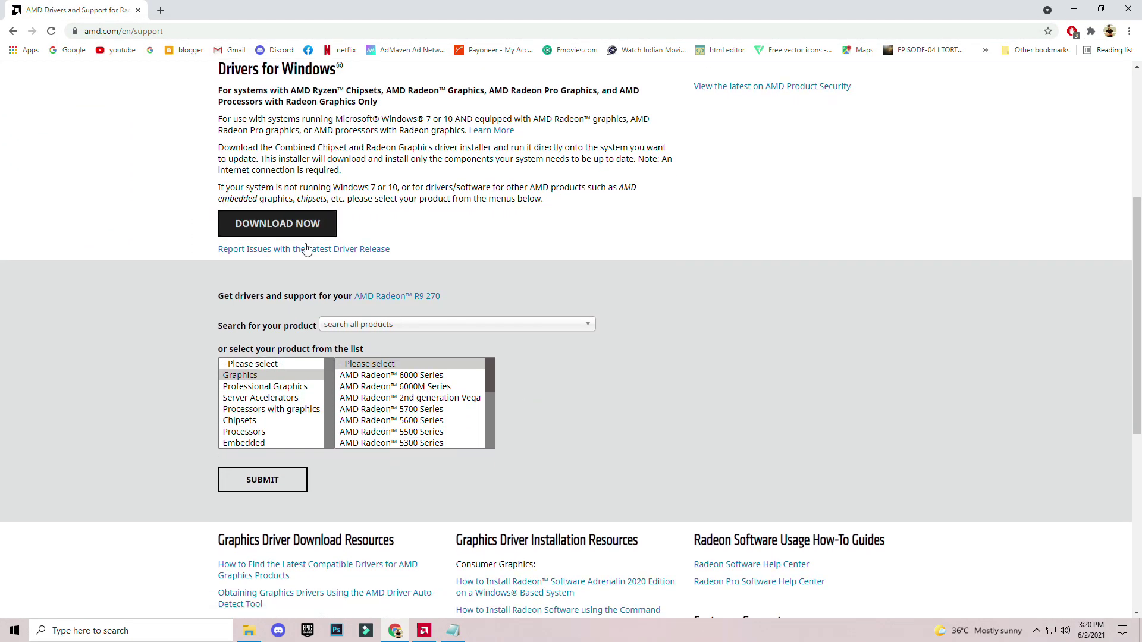
pyautogui.scroll(1, 307, 250)
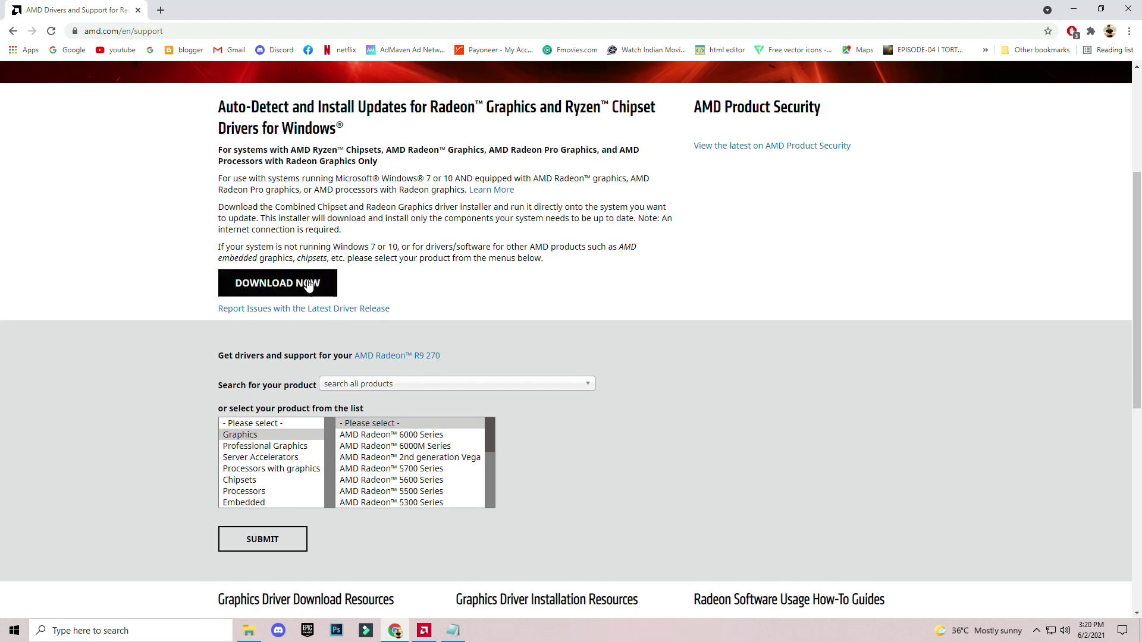
pyautogui.scroll(-2, 259, 426)
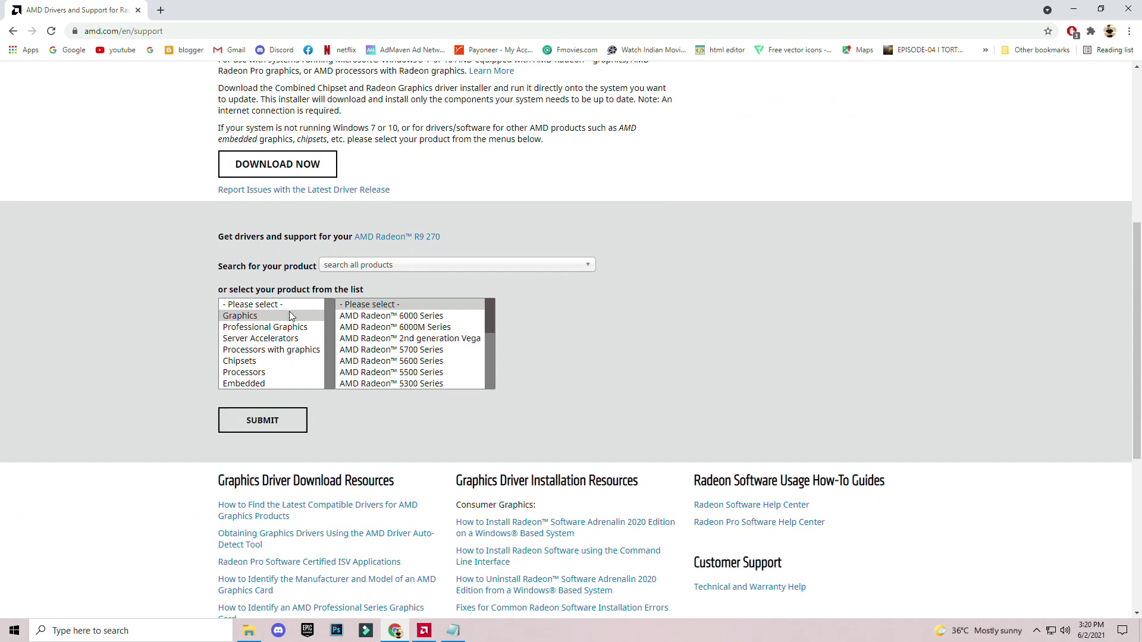
# - Find the Radeon R9 270 drivers (Graphics > R9 Series > R9 200 Series), view Windows 10 64-Bit, then close Chrome
pyautogui.click(242, 316)
pyautogui.scroll(-5, 446, 344)
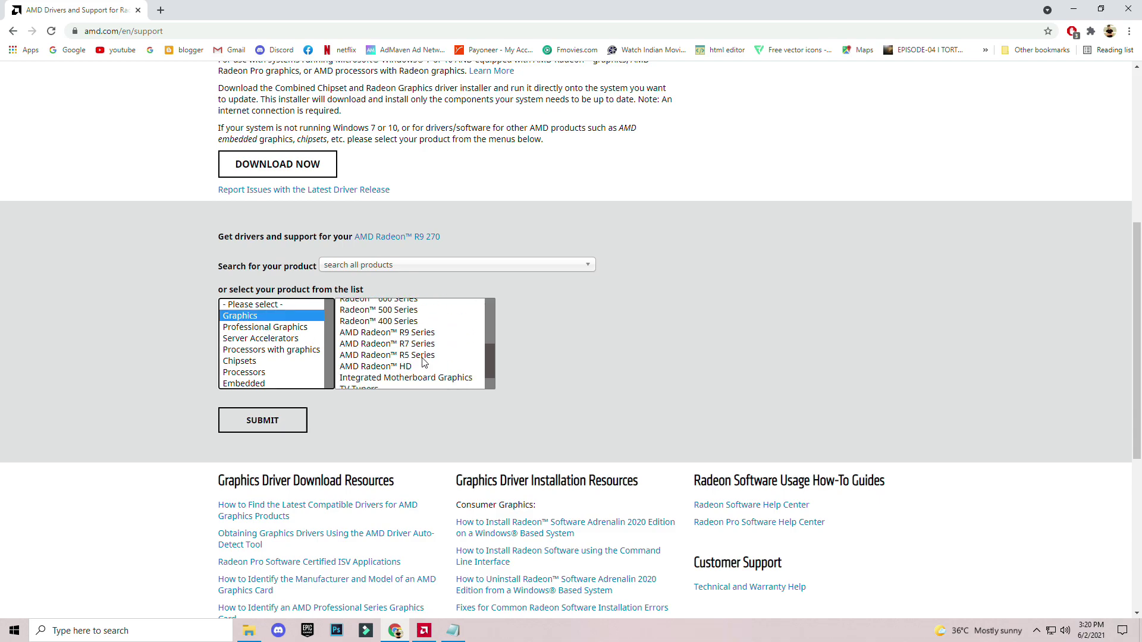
pyautogui.click(423, 334)
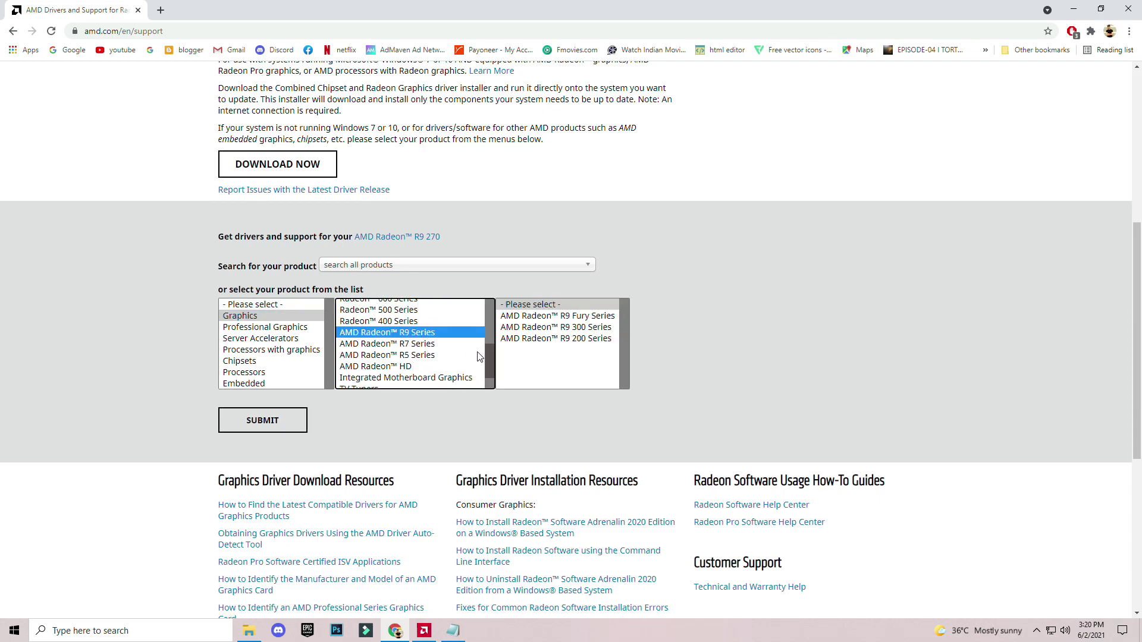
pyautogui.click(583, 339)
pyautogui.scroll(1, 696, 383)
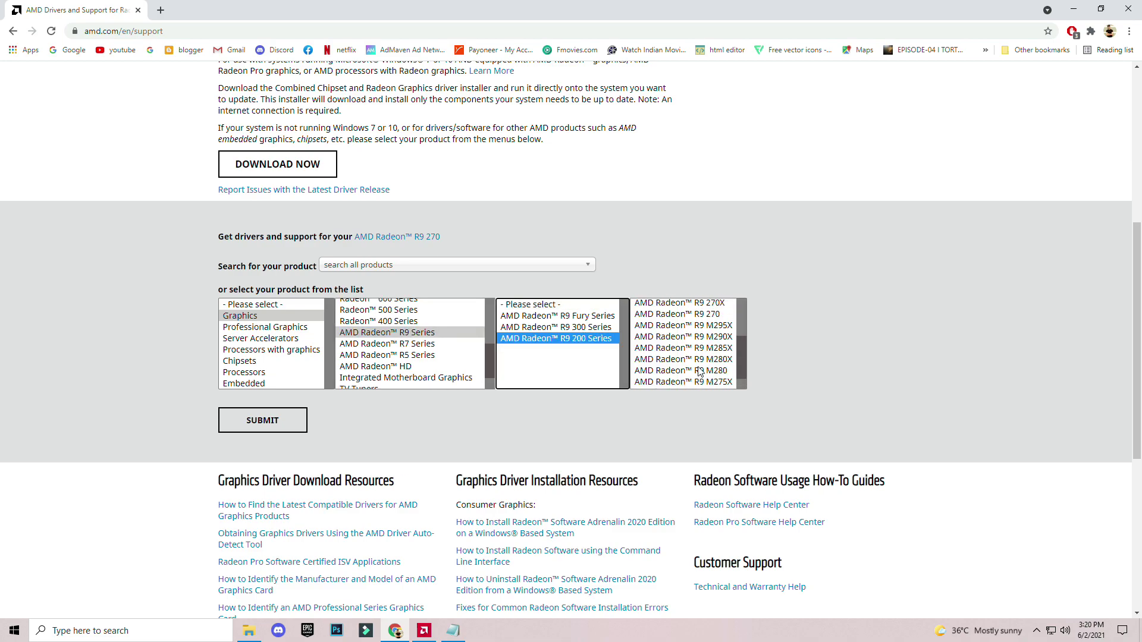
pyautogui.click(705, 354)
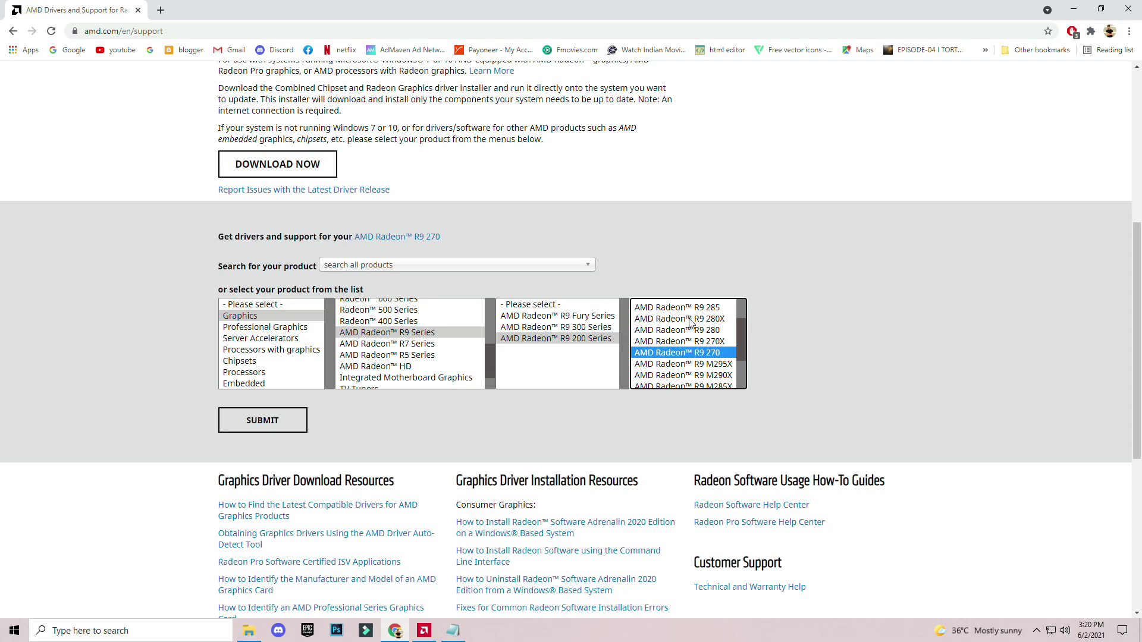
pyautogui.click(254, 434)
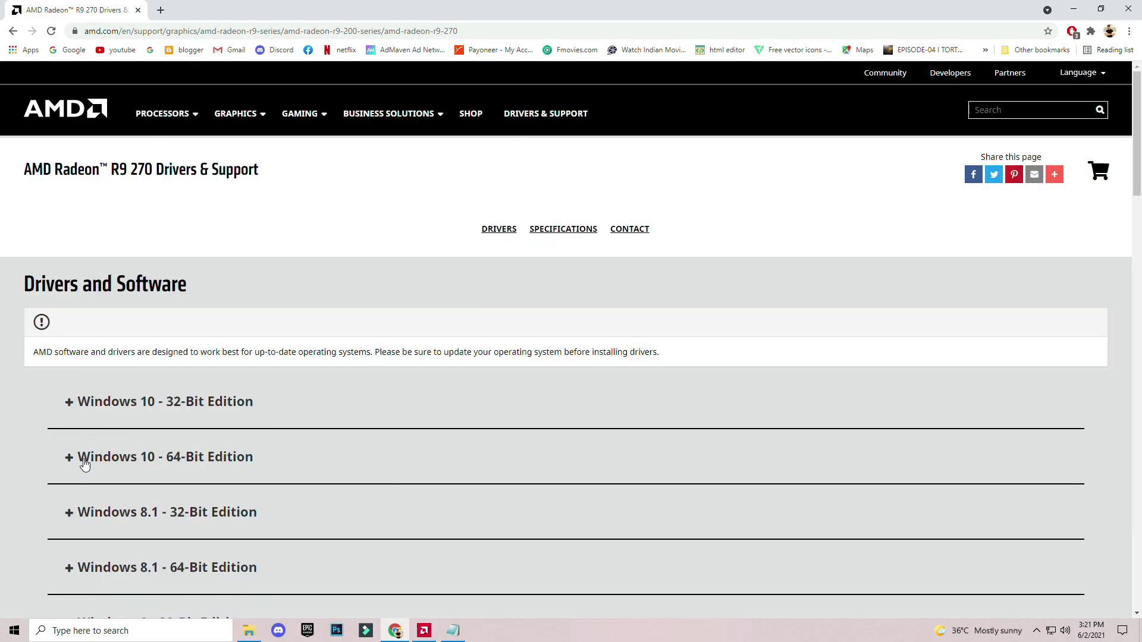
pyautogui.click(84, 464)
pyautogui.scroll(-4, 227, 467)
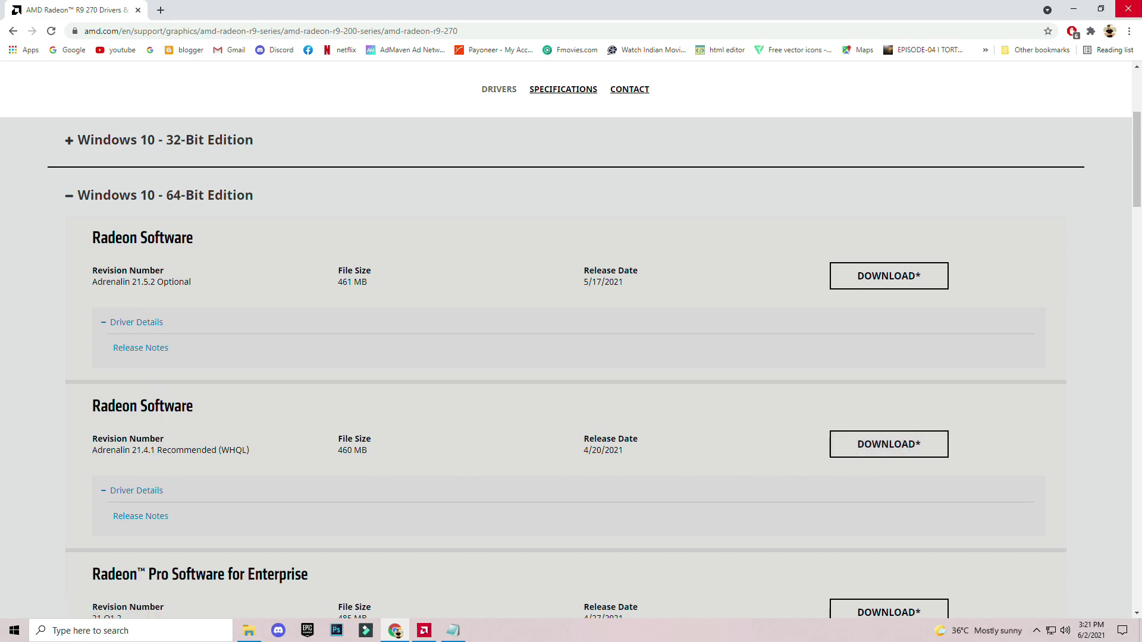
pyautogui.click(1129, 9)
# - Copy all seven files in Amd Fix Pack > Amd Fix Pack (2), including 7z.dll and ADDL_COMMON.dll
pyautogui.click(265, 238)
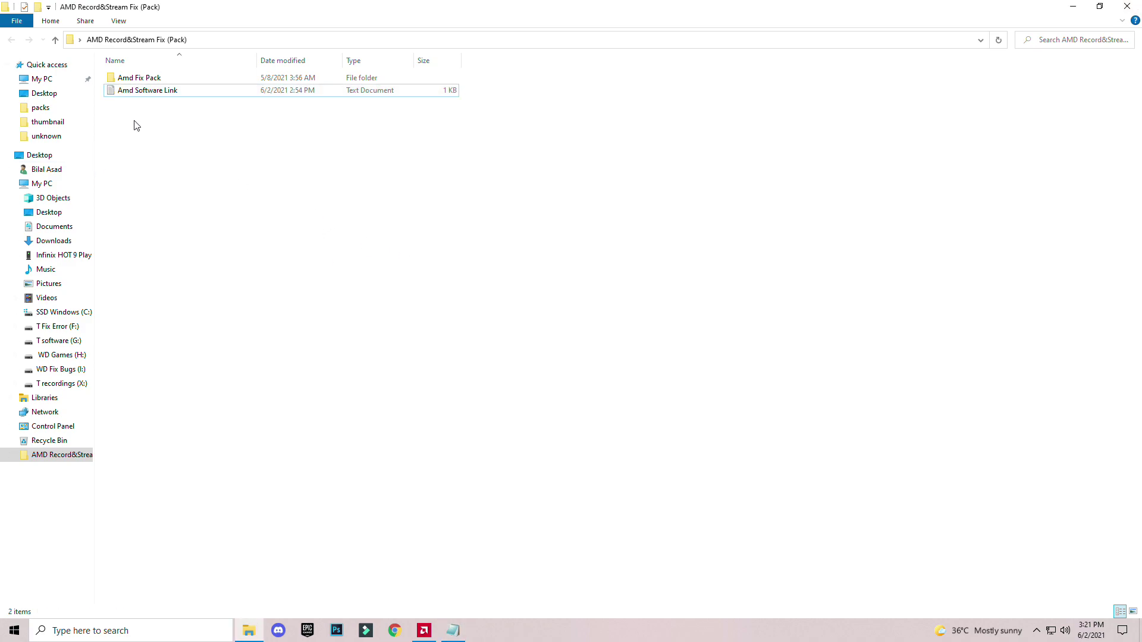
pyautogui.doubleClick(142, 79)
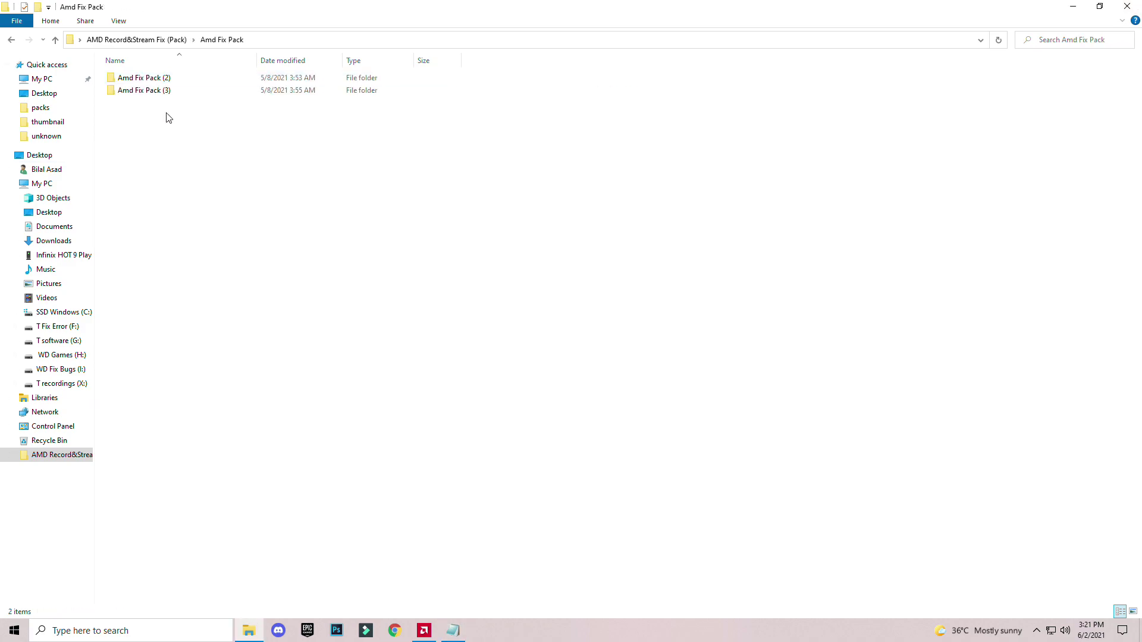
pyautogui.doubleClick(148, 80)
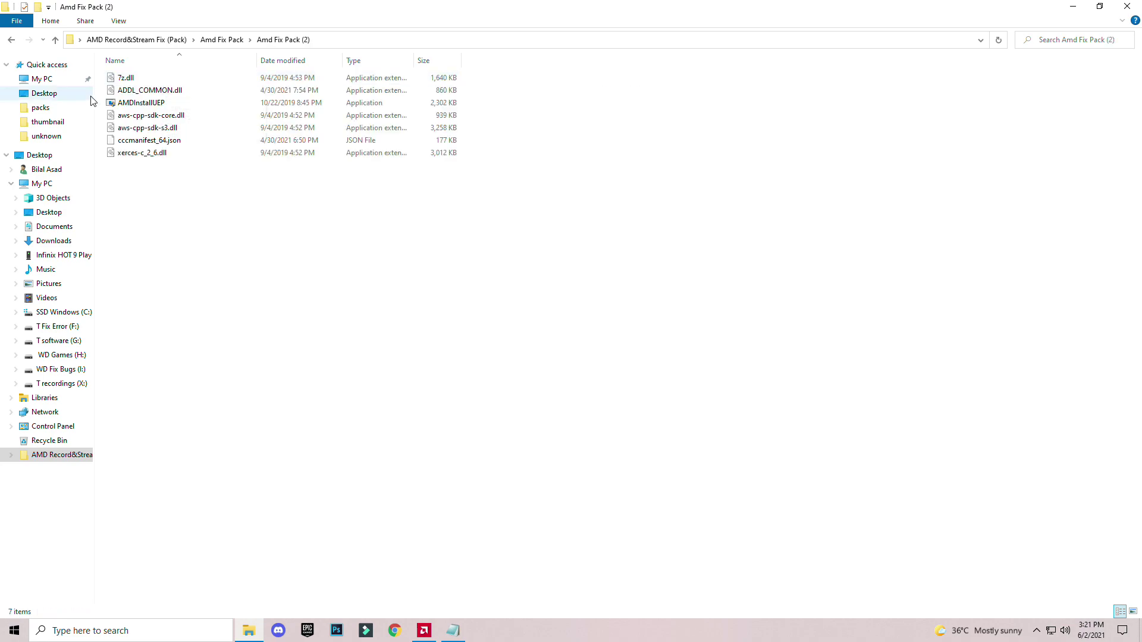
pyautogui.moveTo(133, 214); pyautogui.dragTo(122, 74)
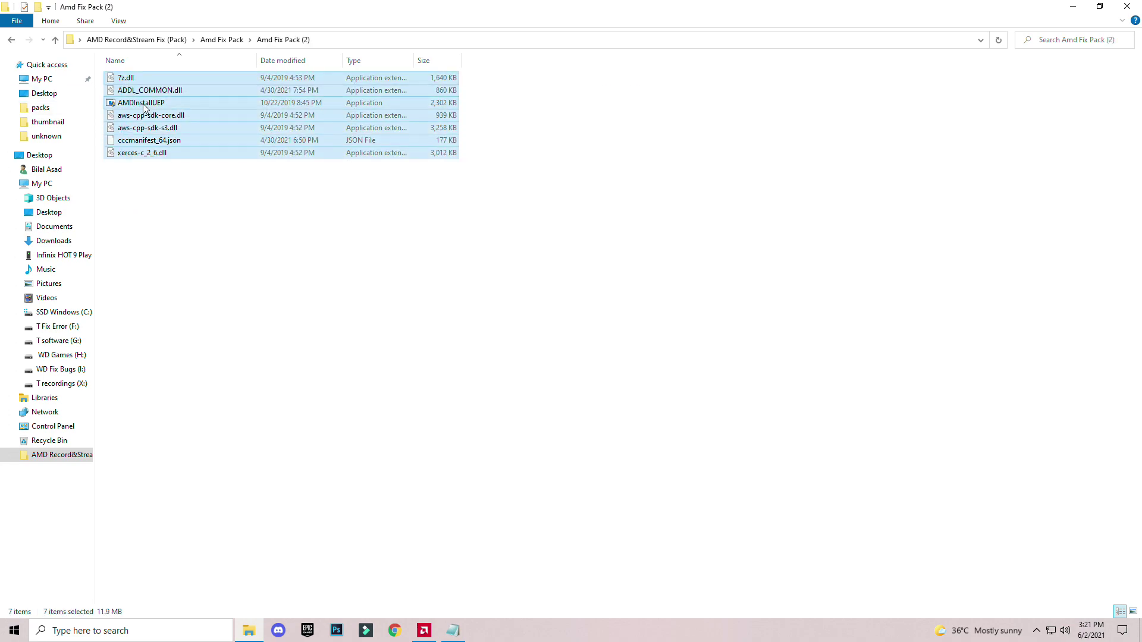
pyautogui.rightClick(180, 131)
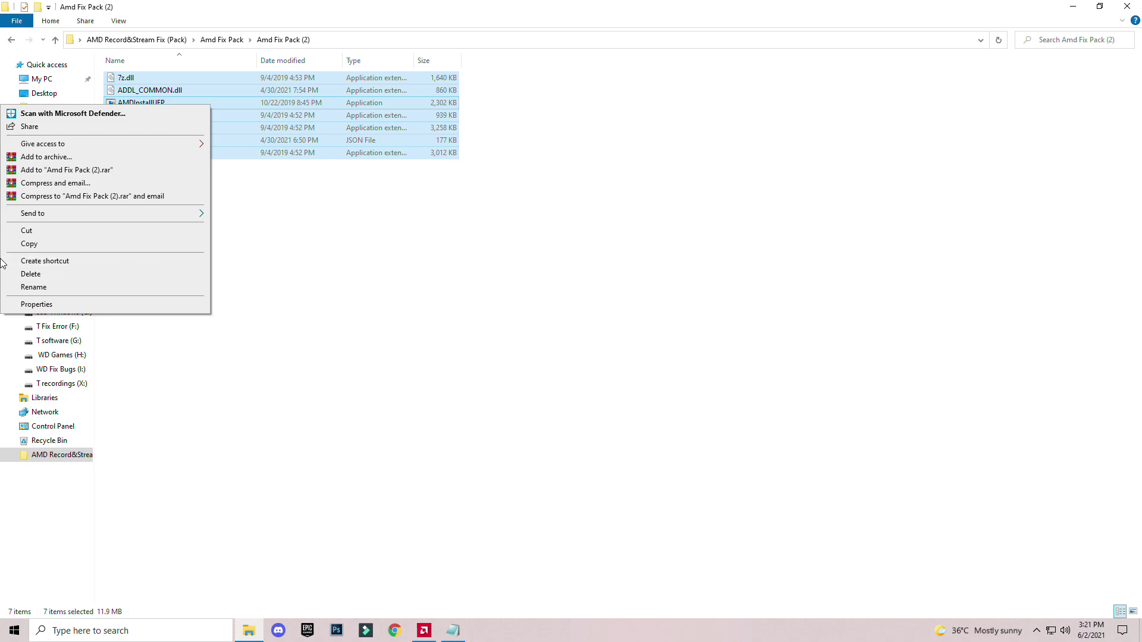
pyautogui.click(27, 245)
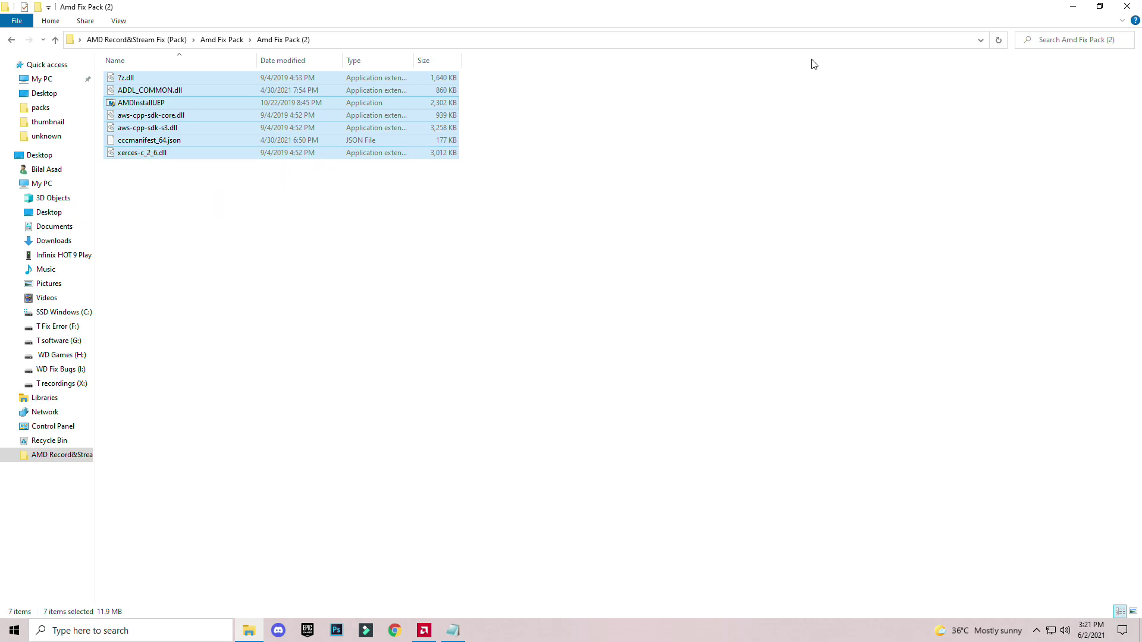
# - Browse from My PC to C:\Program Files\AMD\CIM\Bin64
pyautogui.click(1073, 6)
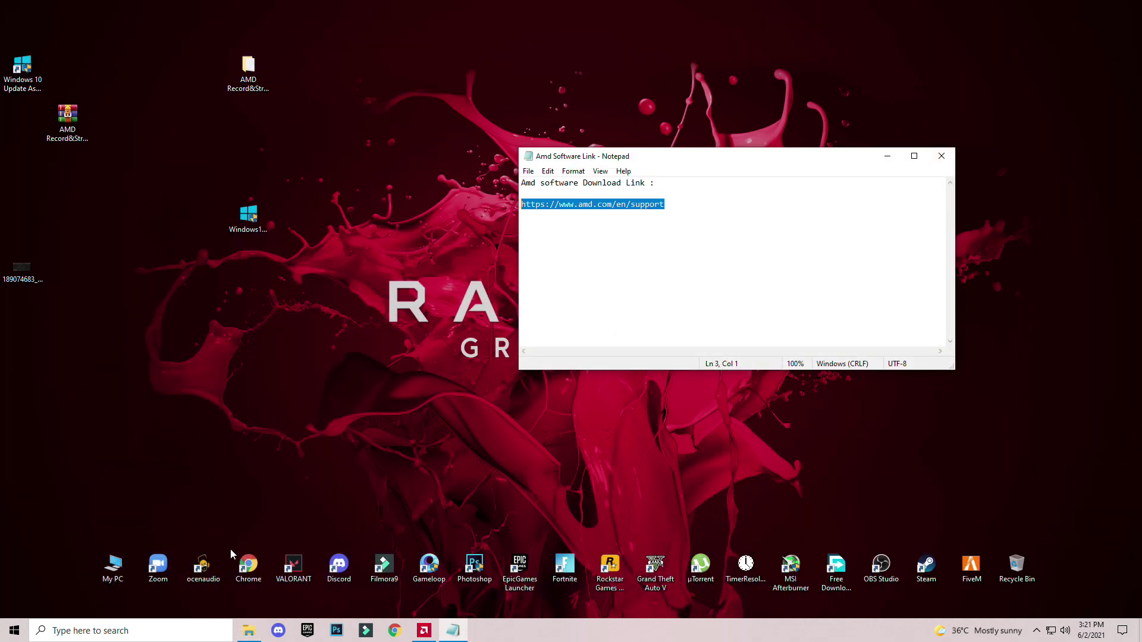
pyautogui.doubleClick(114, 567)
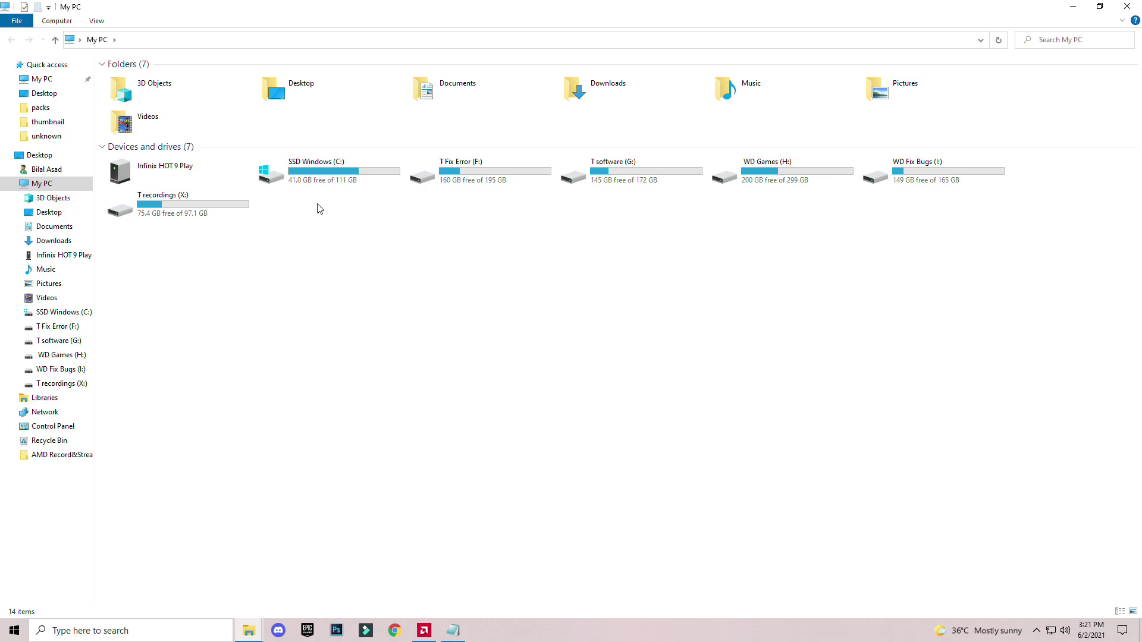
pyautogui.doubleClick(317, 176)
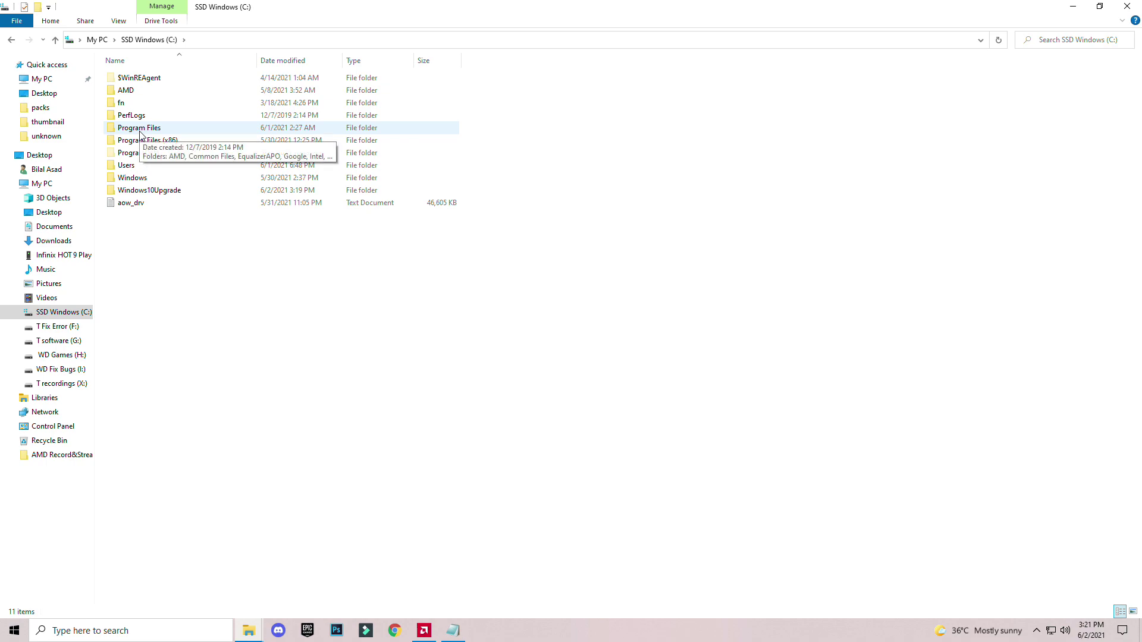
pyautogui.doubleClick(141, 129)
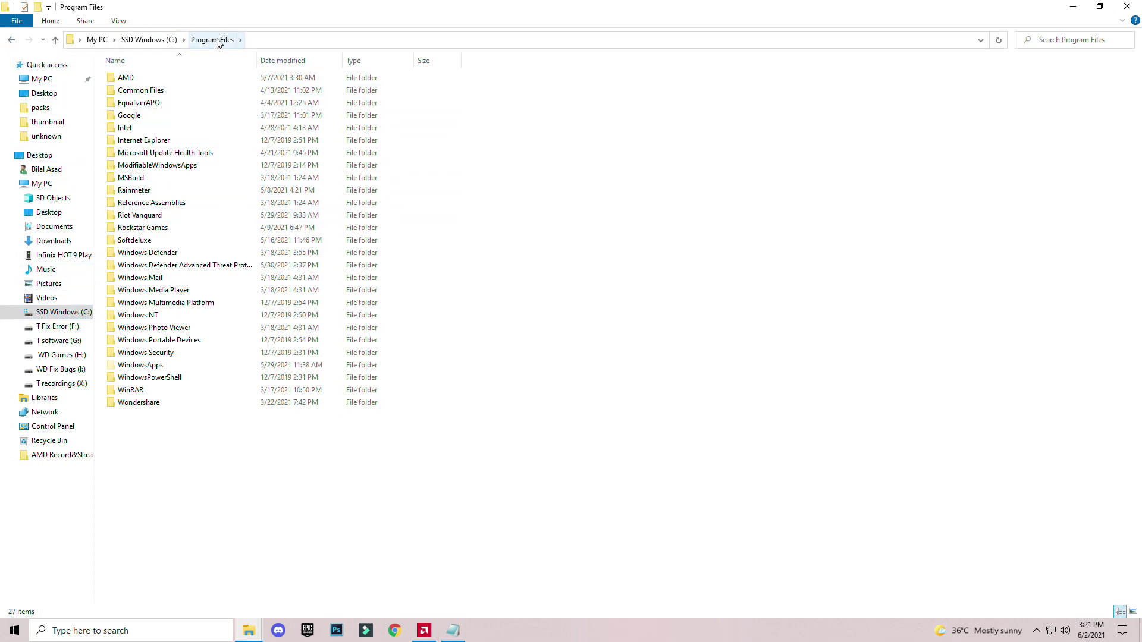
pyautogui.doubleClick(117, 77)
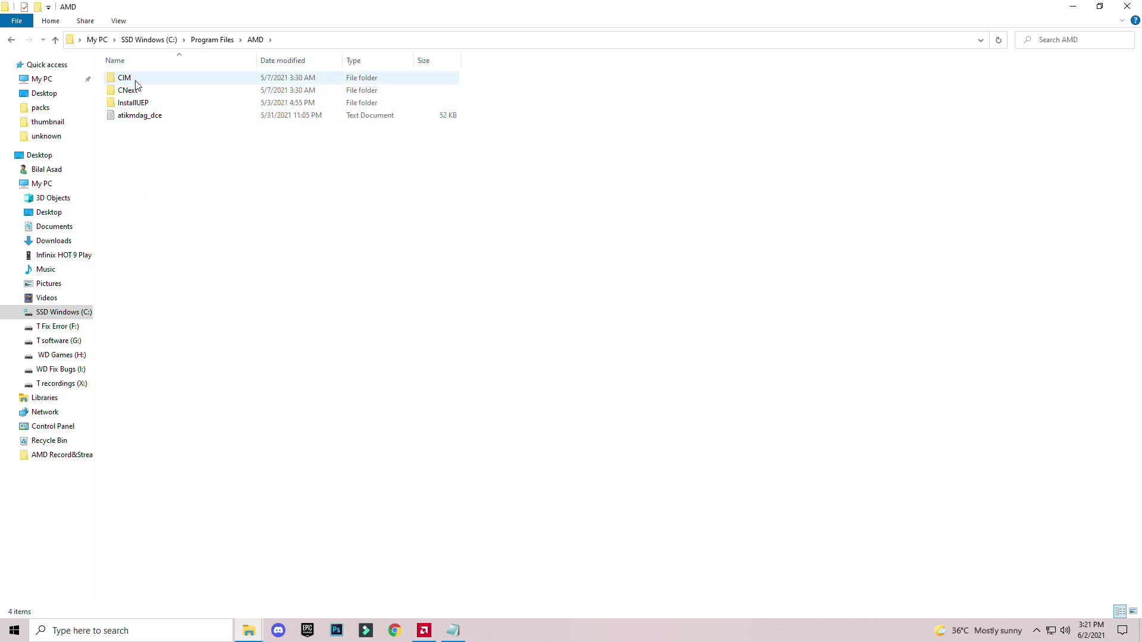
pyautogui.doubleClick(147, 80)
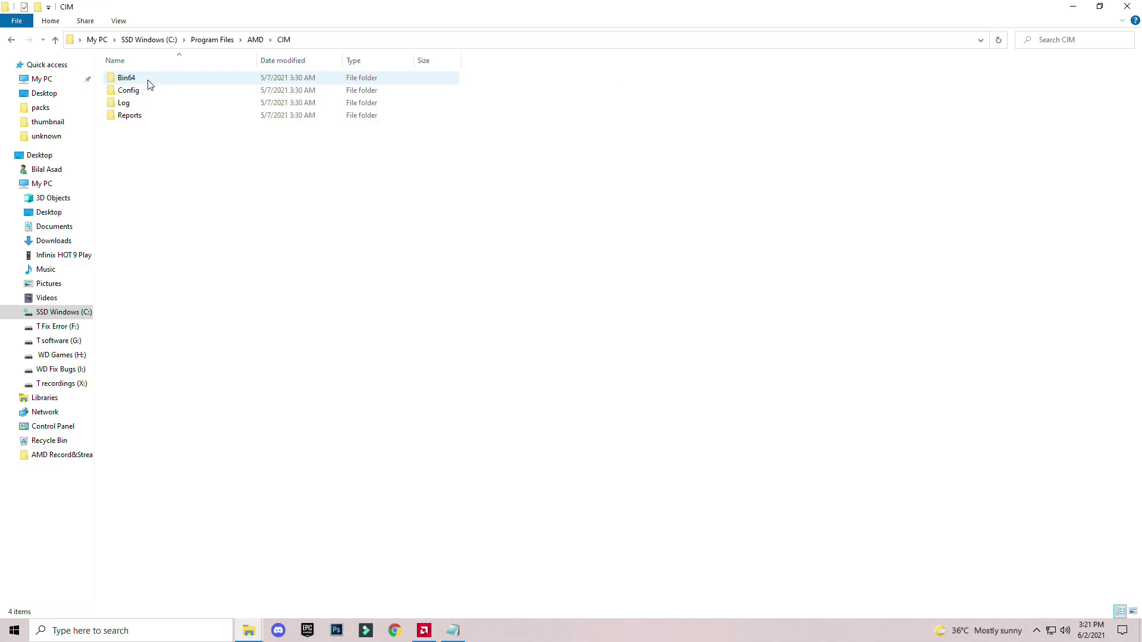
pyautogui.doubleClick(133, 84)
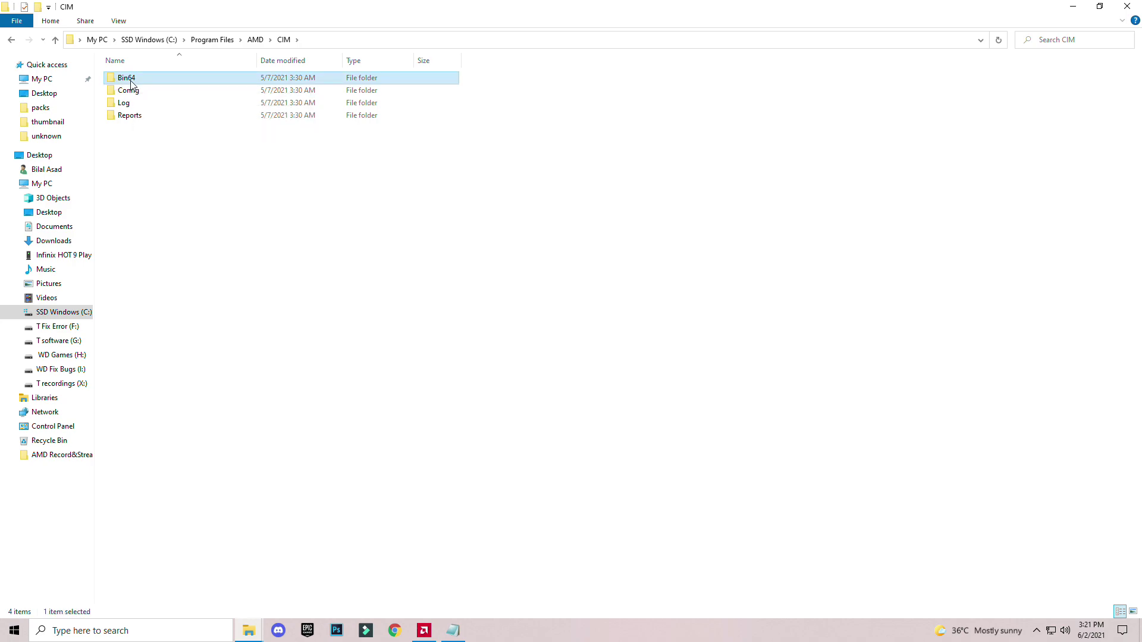
pyautogui.moveTo(248, 373); pyautogui.dragTo(261, 399)
# - Paste the seven fix files into Bin64, choose Replace, and grant administrator permission for each file
pyautogui.rightClick(234, 387)
pyautogui.click(797, 345)
pyautogui.rightClick(796, 345)
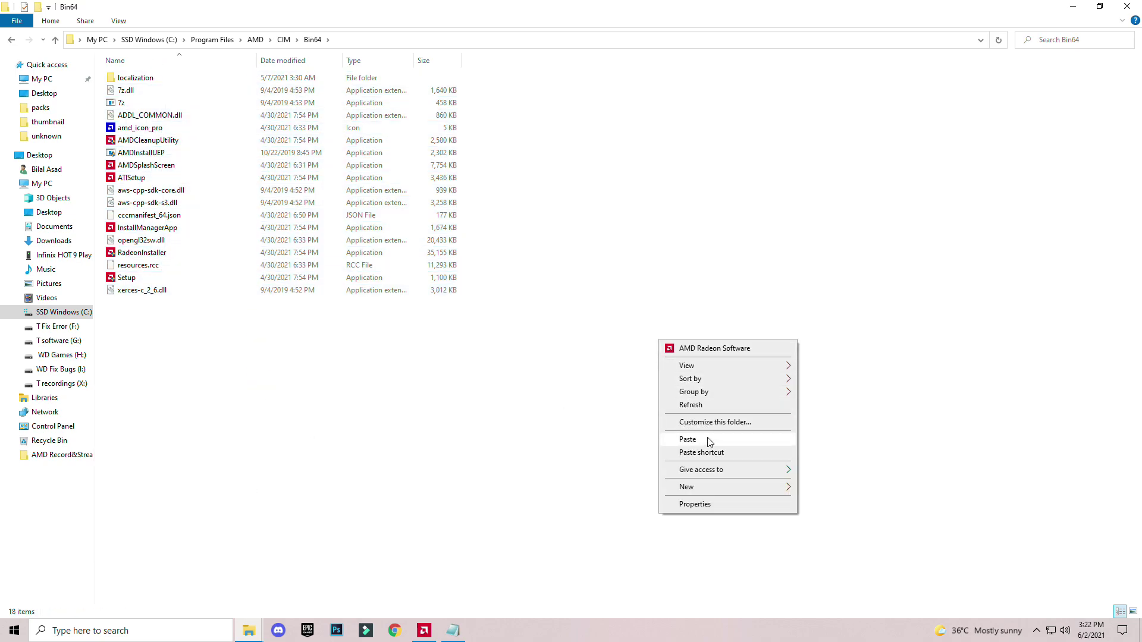
pyautogui.click(688, 439)
pyautogui.click(502, 219)
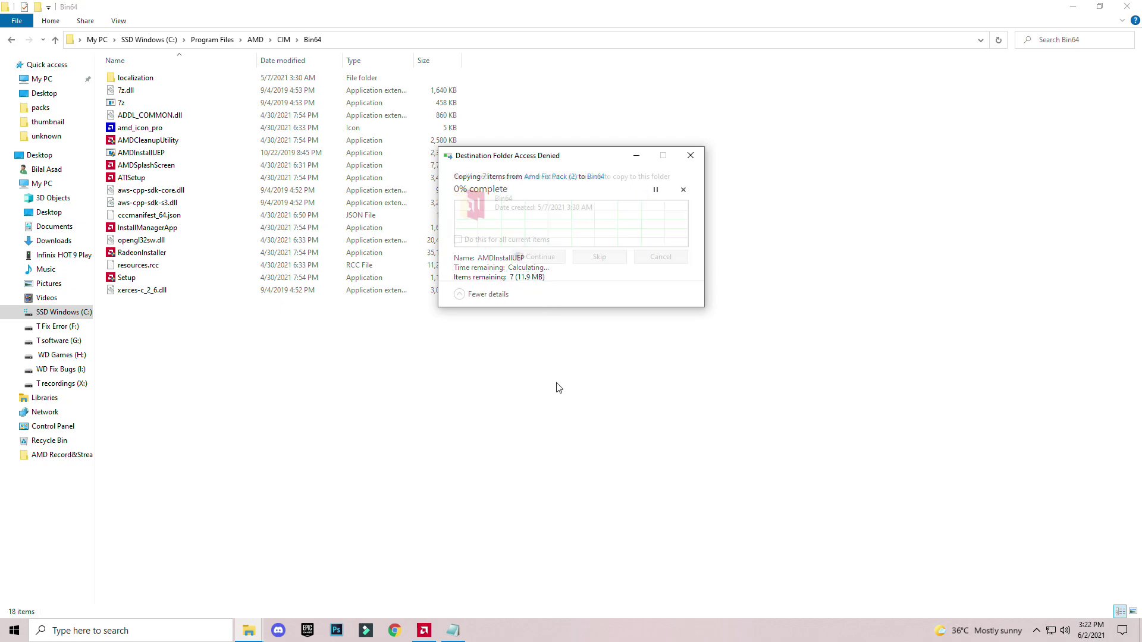
pyautogui.click(537, 259)
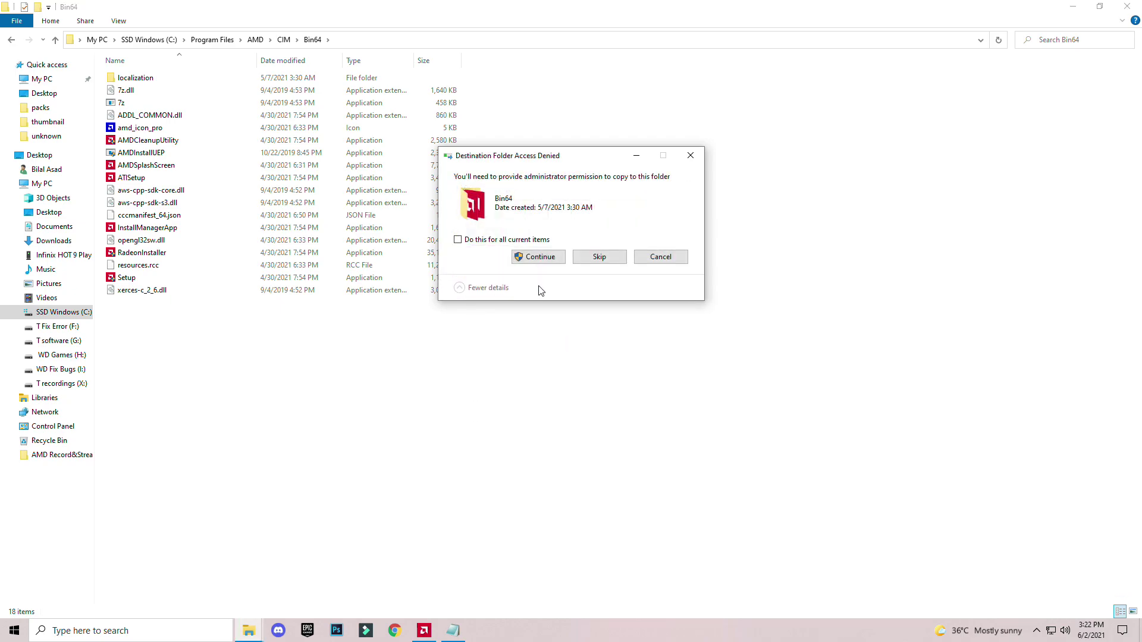
pyautogui.click(530, 256)
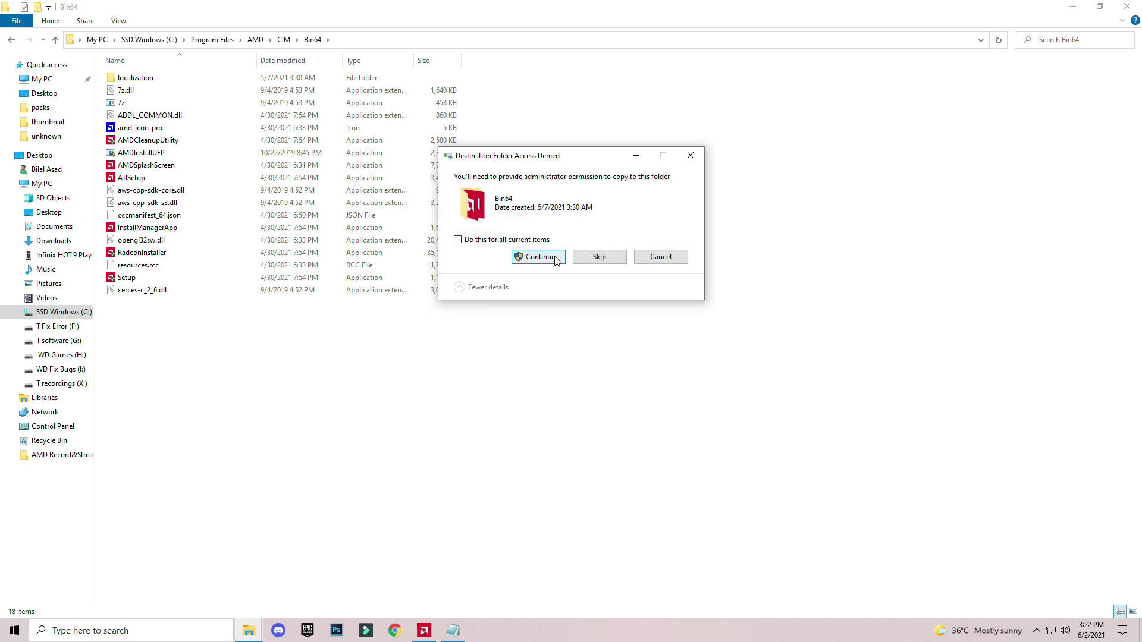
pyautogui.click(555, 260)
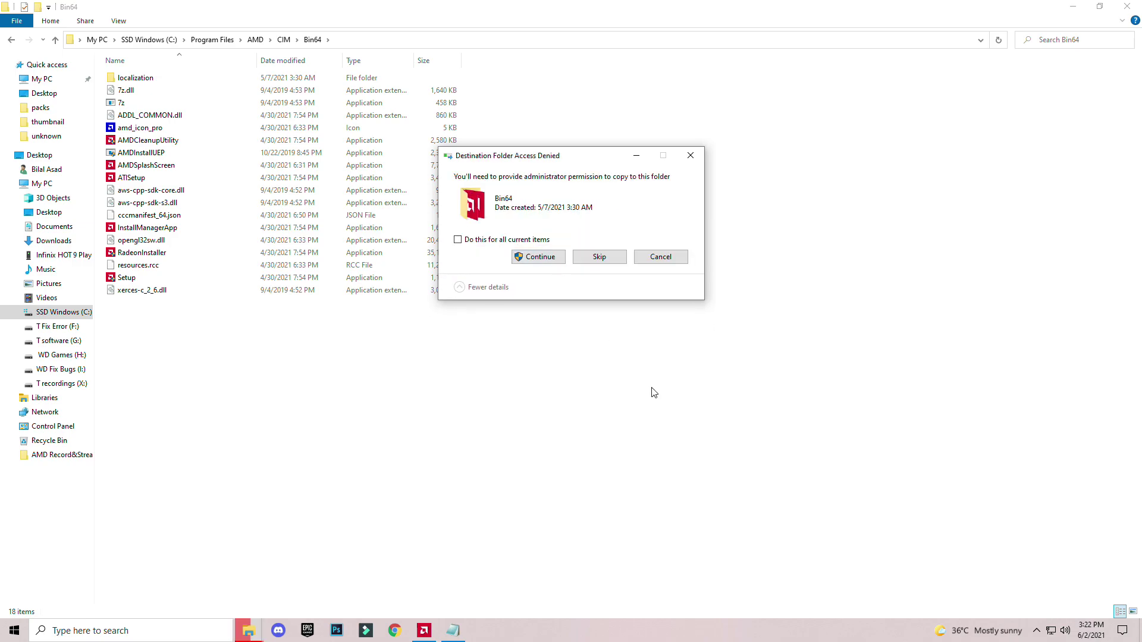
# - Close Radeon Software, retry the blocked copy with administrator permission, then abandon it
pyautogui.click(424, 630)
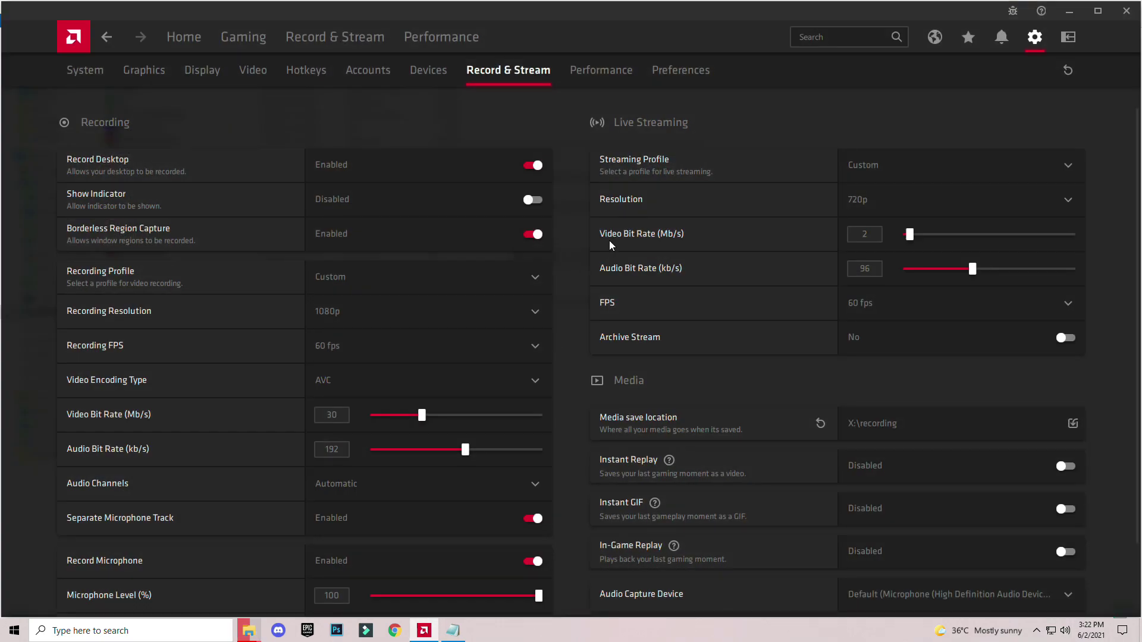
pyautogui.click(1126, 11)
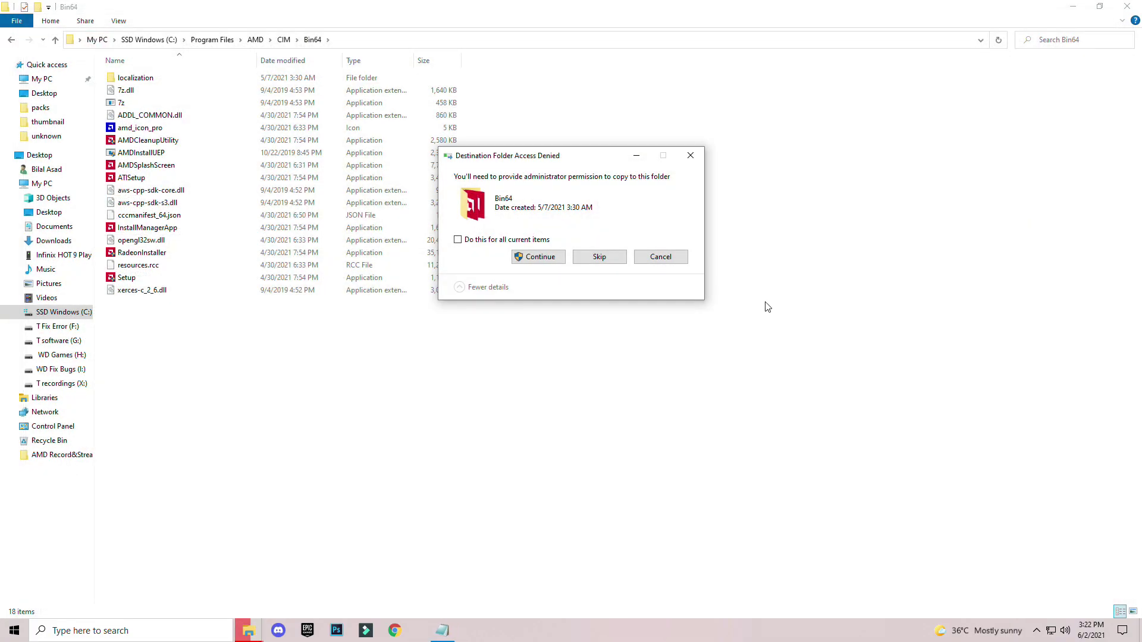
pyautogui.click(538, 257)
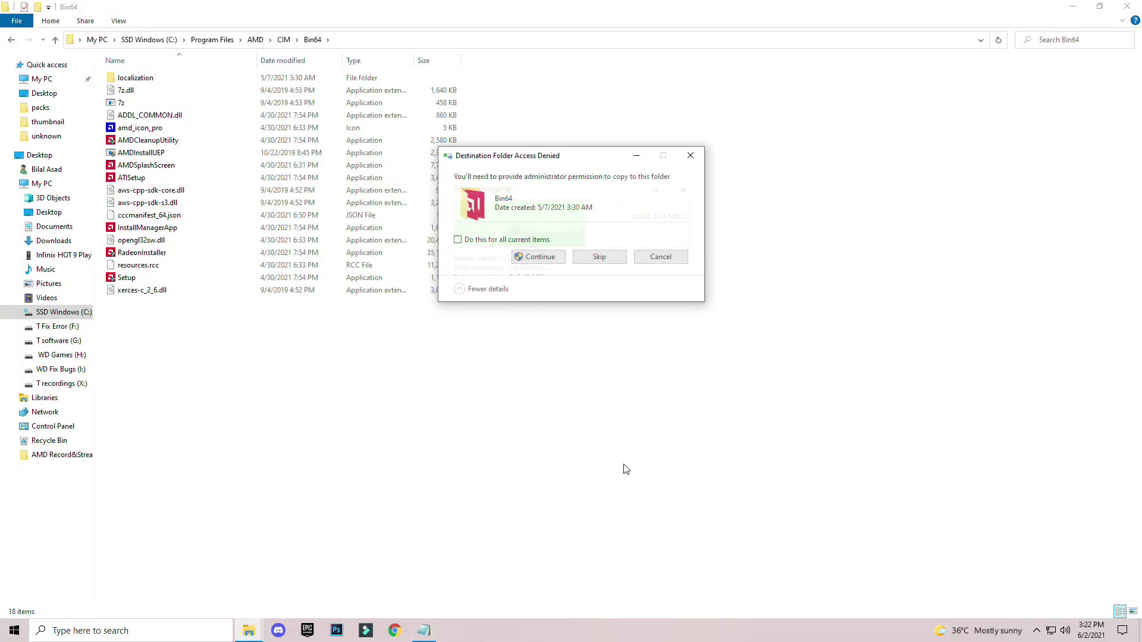
pyautogui.click(539, 256)
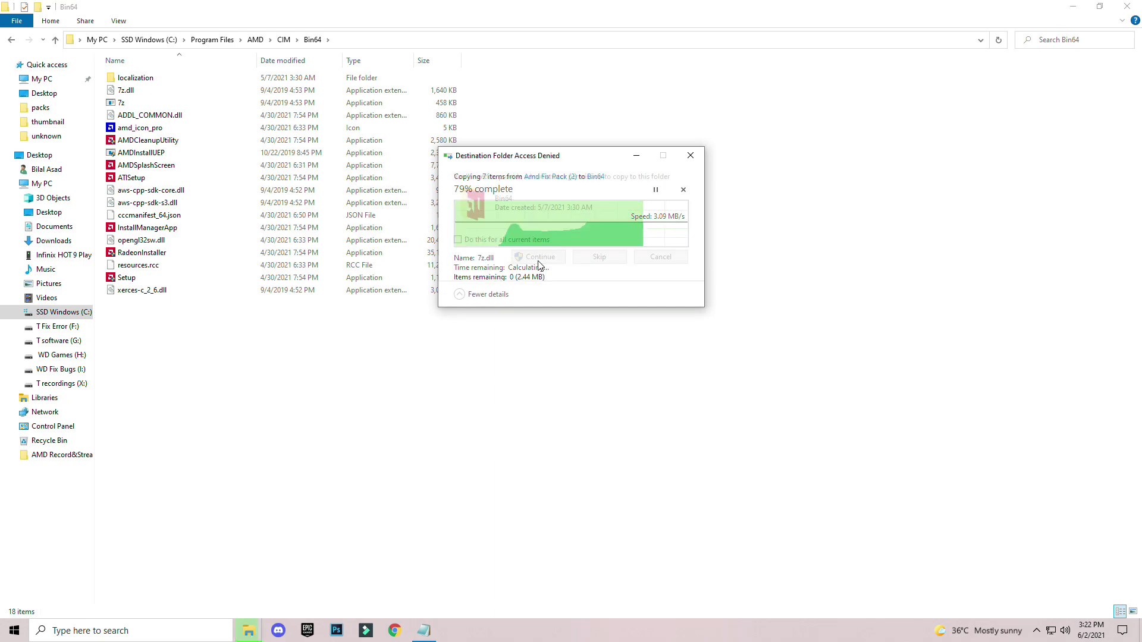
pyautogui.click(653, 257)
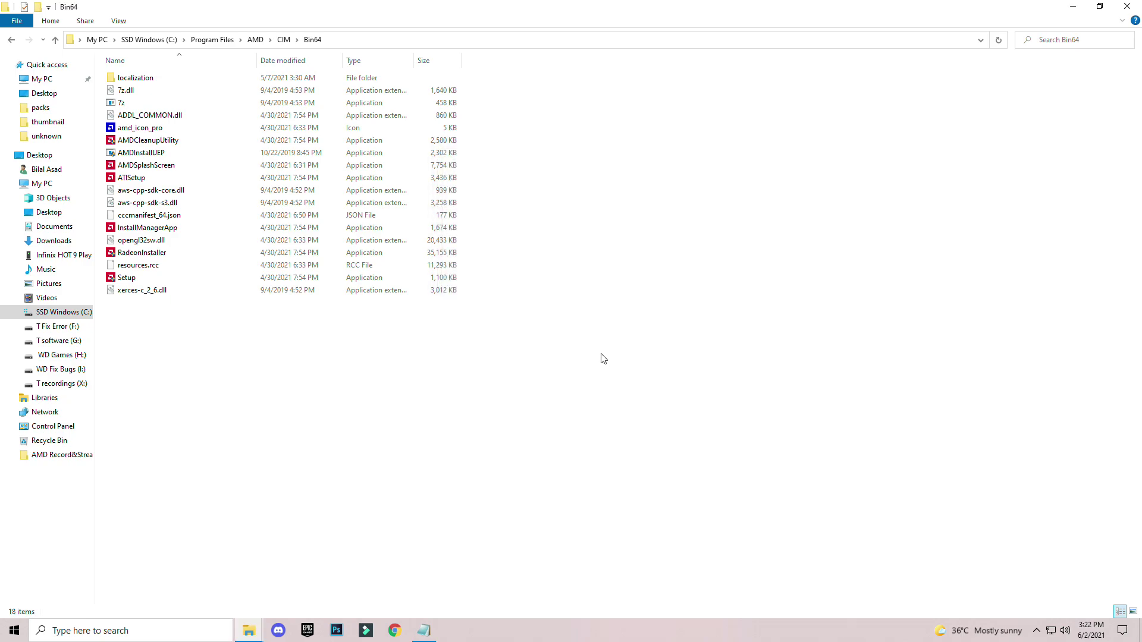
# - Paste the fix files into Bin64 again with Replace, then skip and cancel the blocked copy
pyautogui.rightClick(574, 324)
pyautogui.click(464, 423)
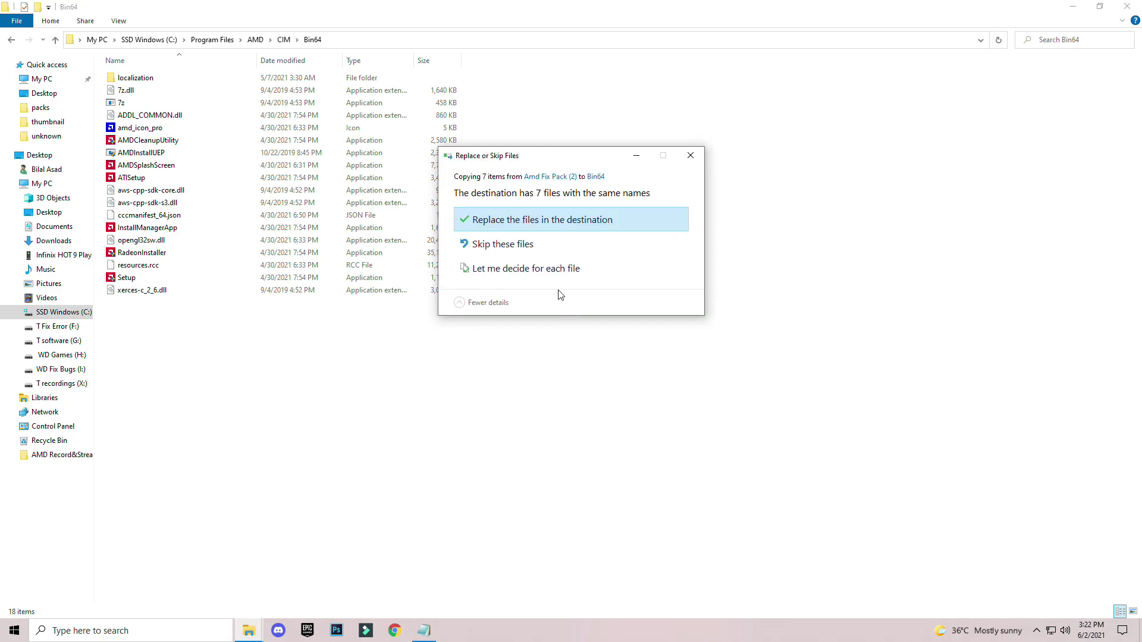
pyautogui.click(536, 217)
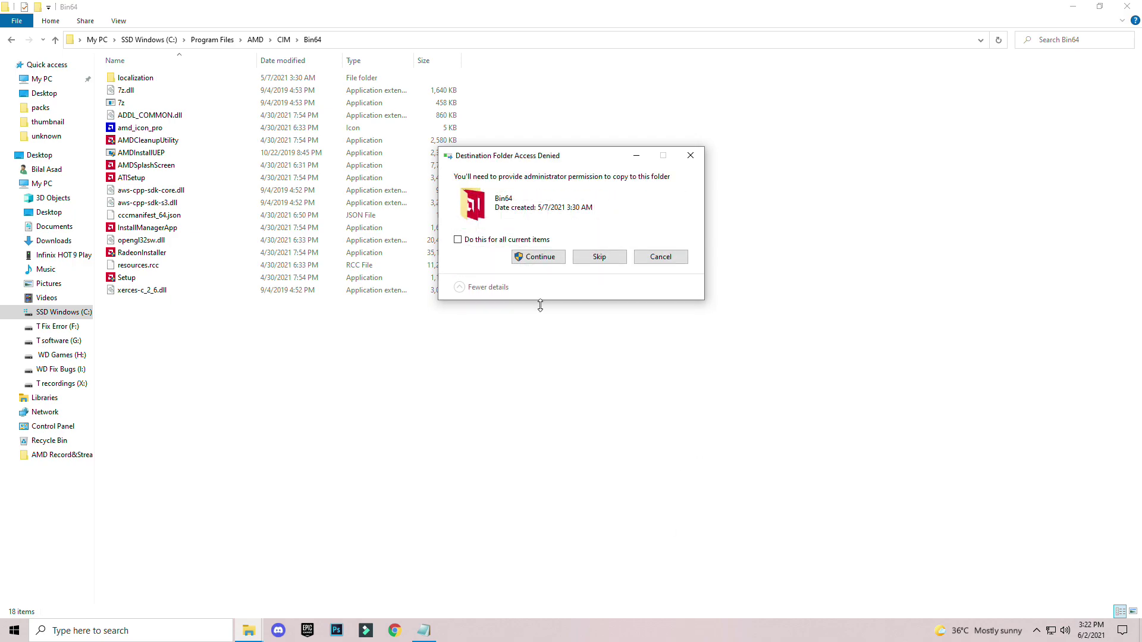
pyautogui.click(550, 261)
pyautogui.click(583, 261)
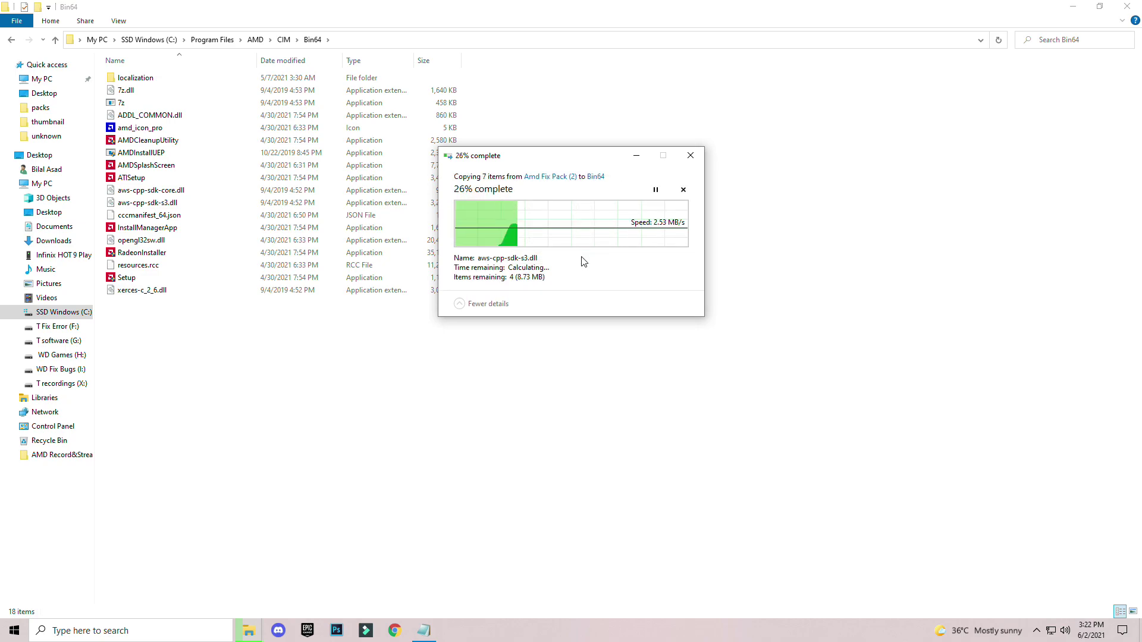
pyautogui.click(641, 262)
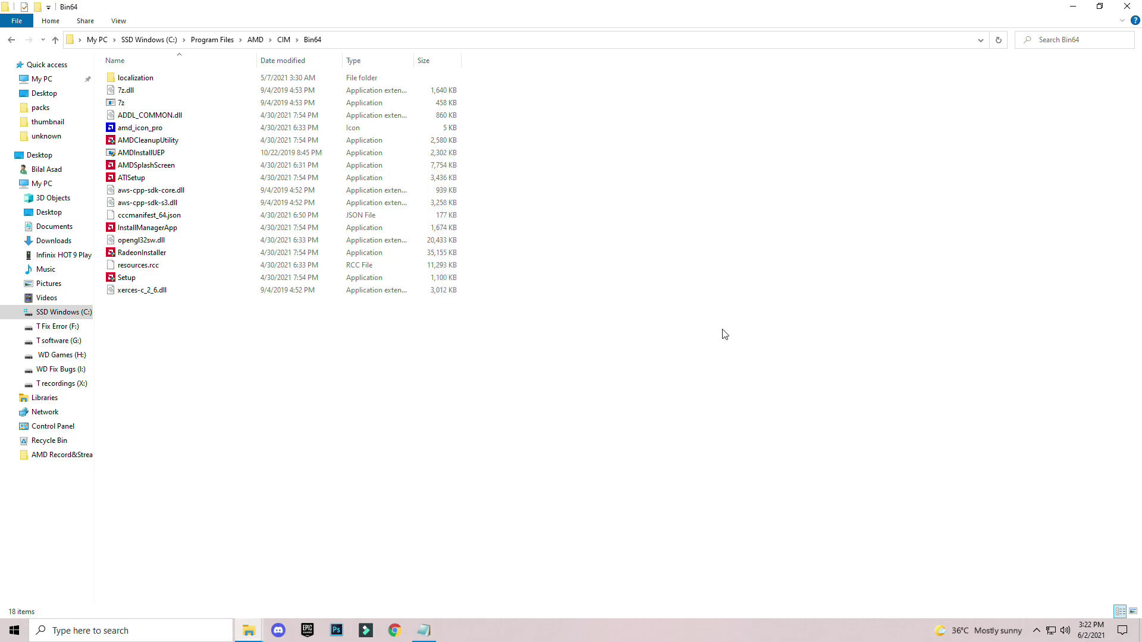
# - Check the Radeon tray icon's options in the notification area and restore the Bin64 window
pyautogui.click(1073, 6)
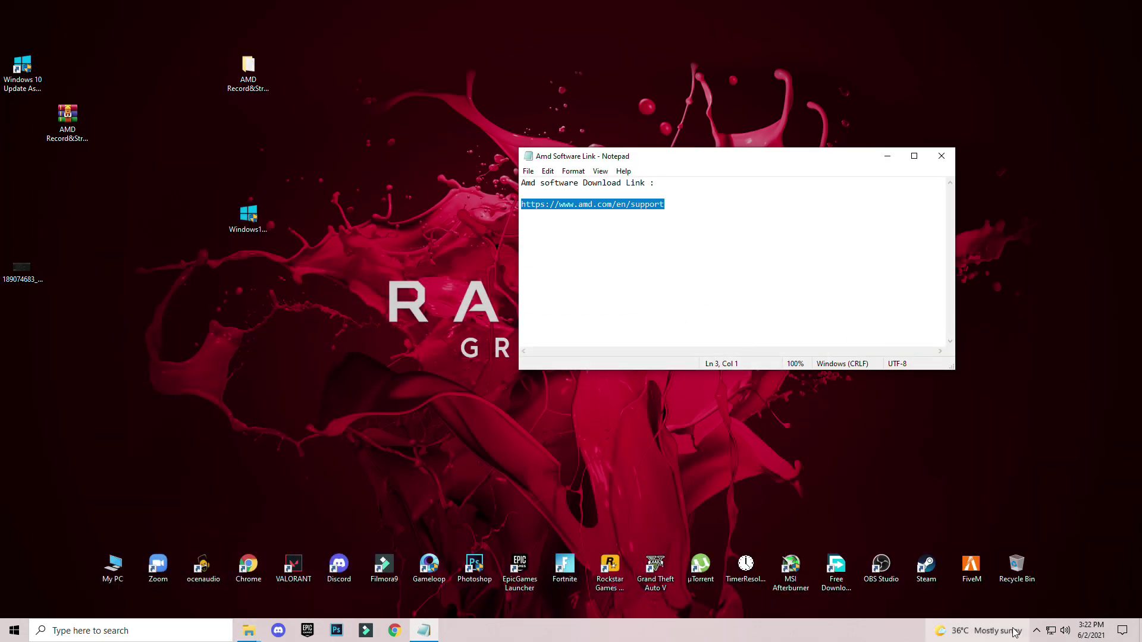
pyautogui.click(1036, 630)
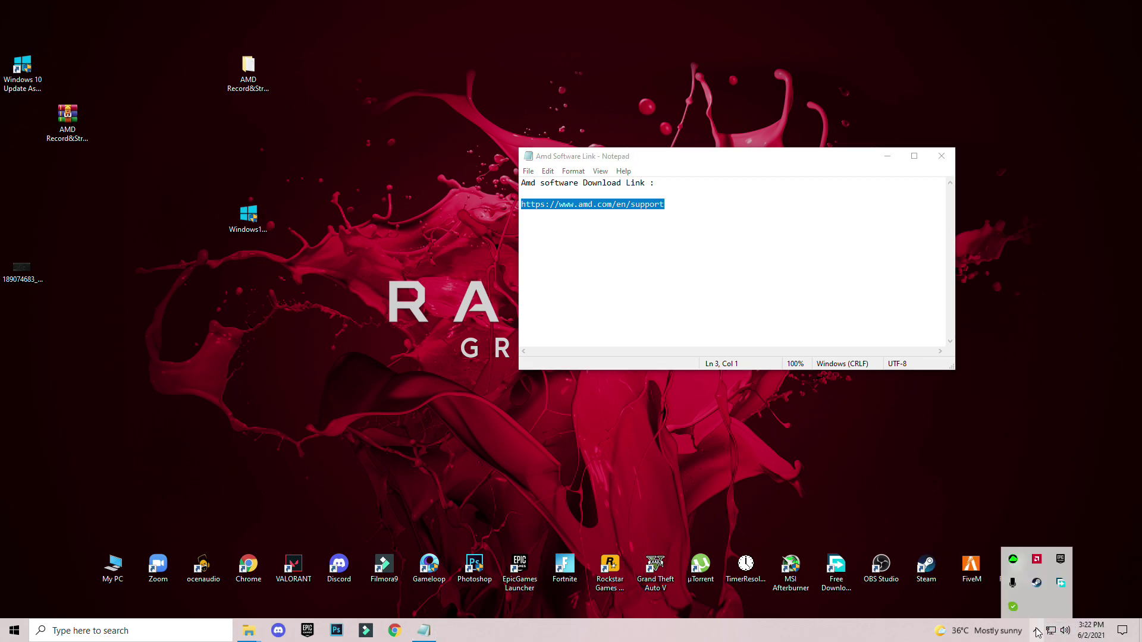
pyautogui.rightClick(1037, 560)
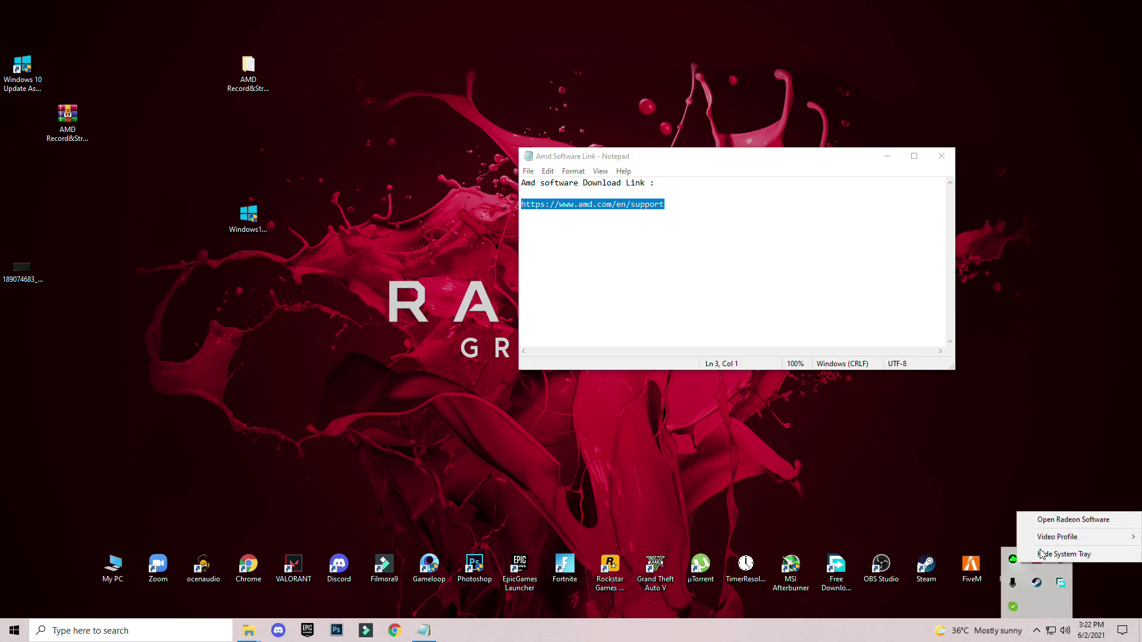
pyautogui.click(1041, 555)
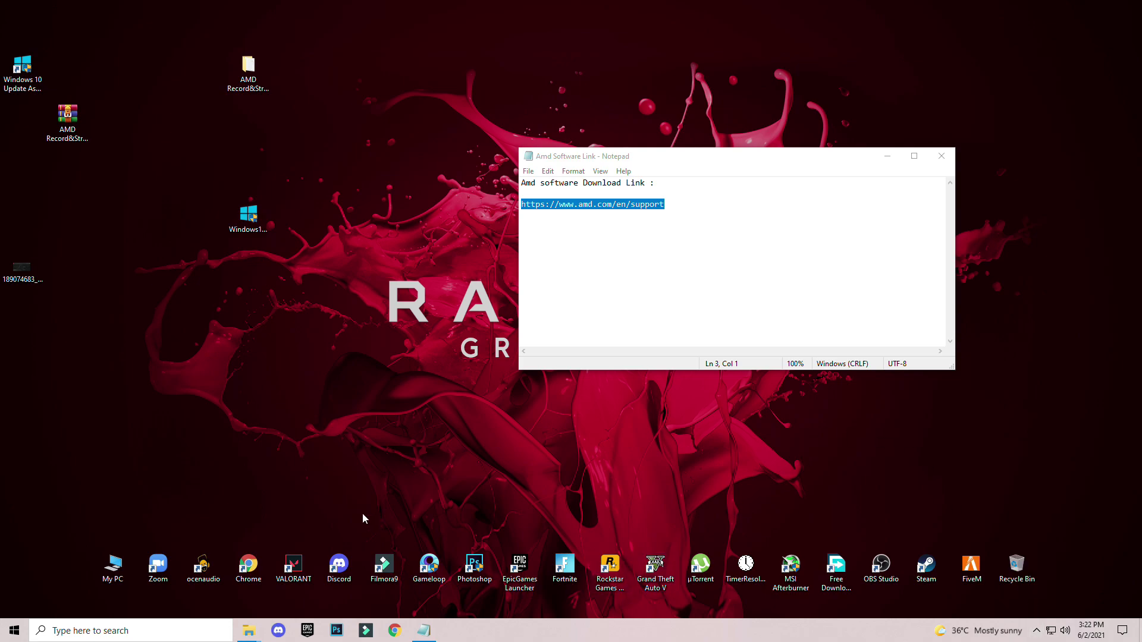
pyautogui.moveTo(245, 632)
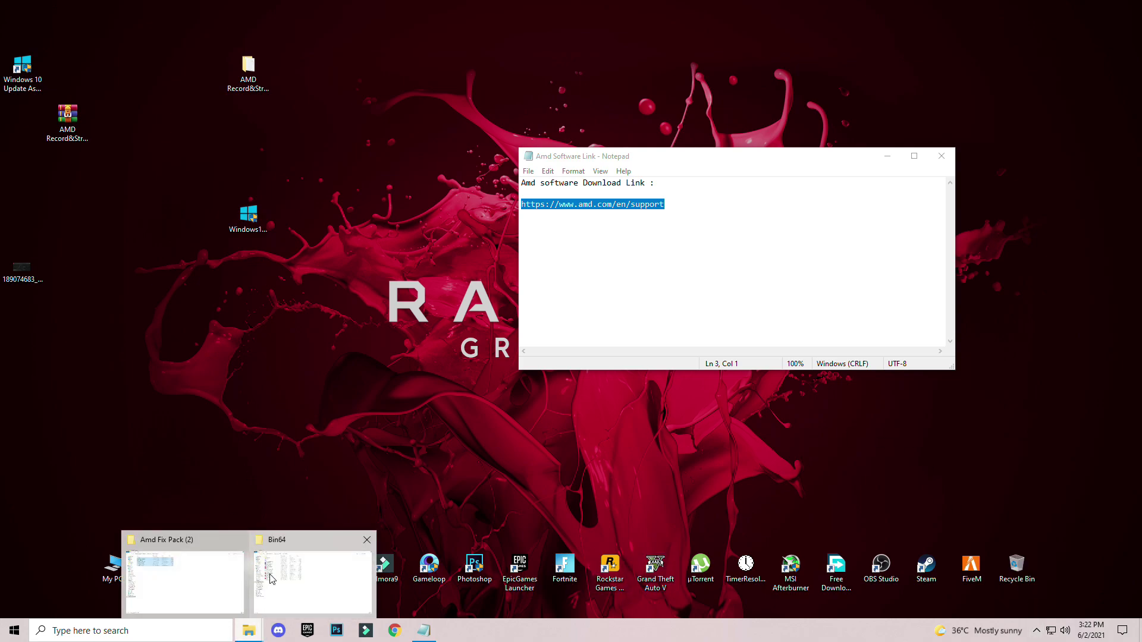
pyautogui.click(315, 568)
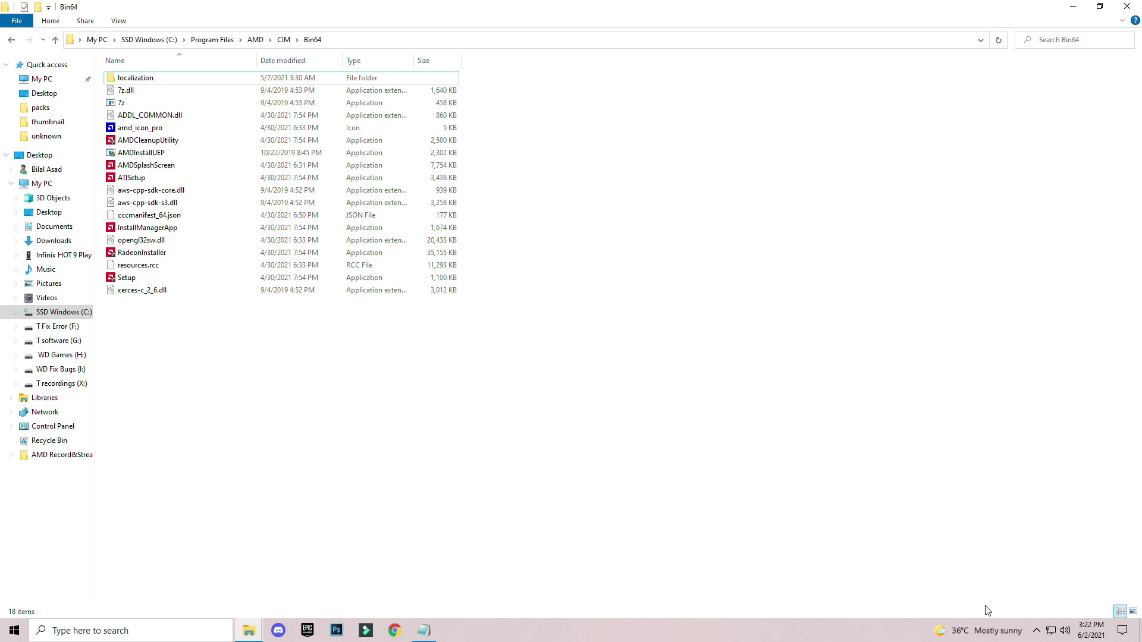
pyautogui.click(1035, 632)
pyautogui.rightClick(1040, 562)
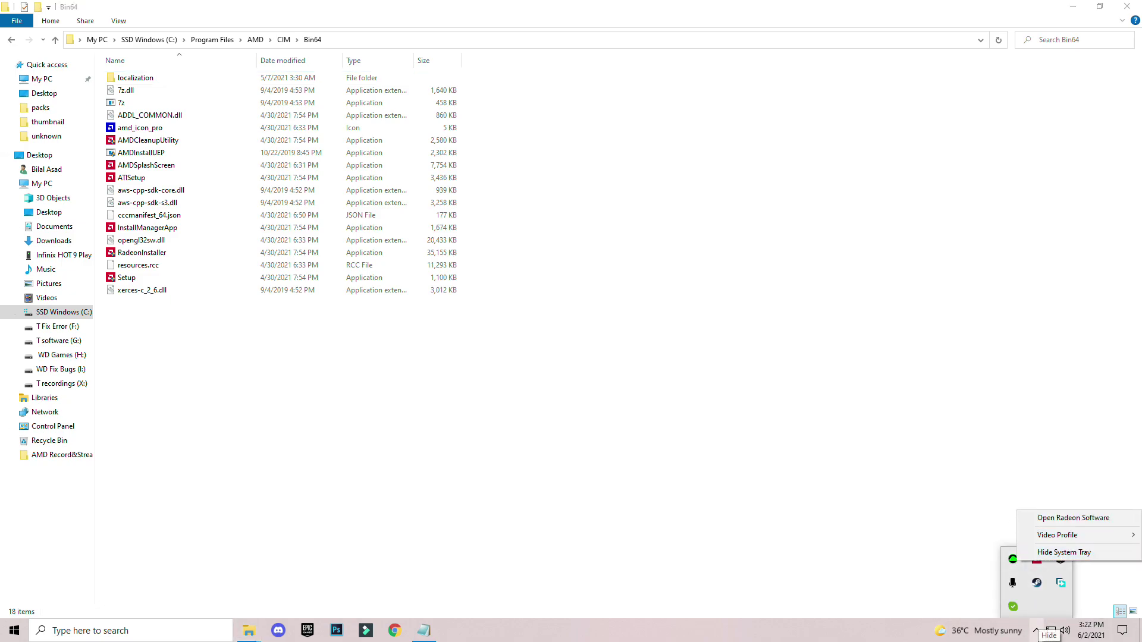
pyautogui.click(1037, 640)
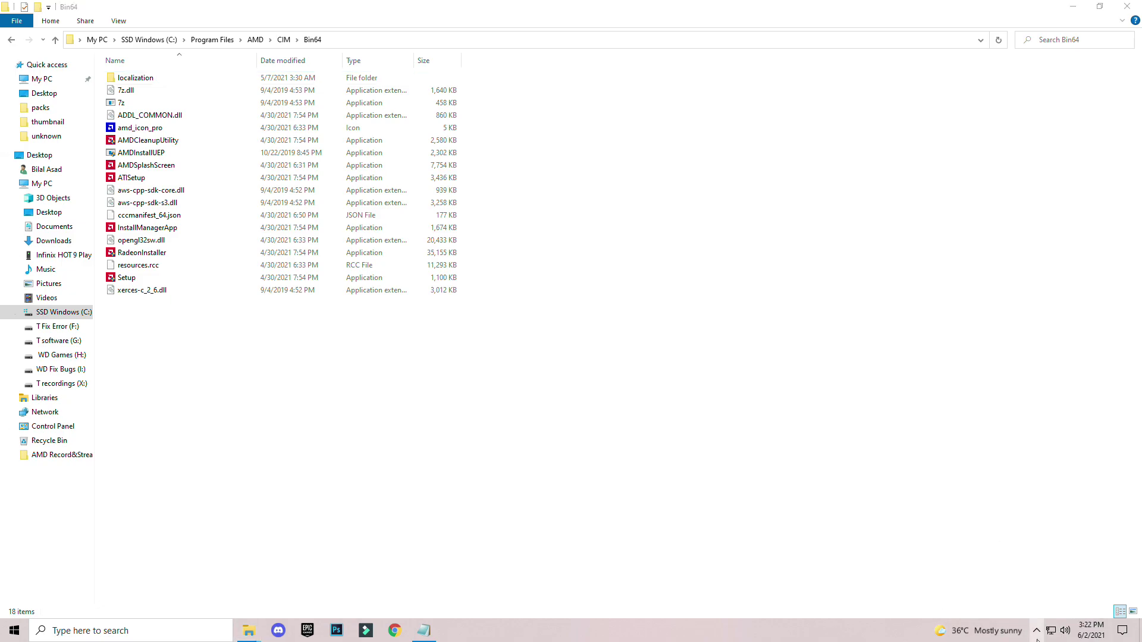
# - Paste the seven fix files into Bin64 with Replace, then cancel at the access-denied prompt
pyautogui.rightClick(301, 371)
pyautogui.click(235, 470)
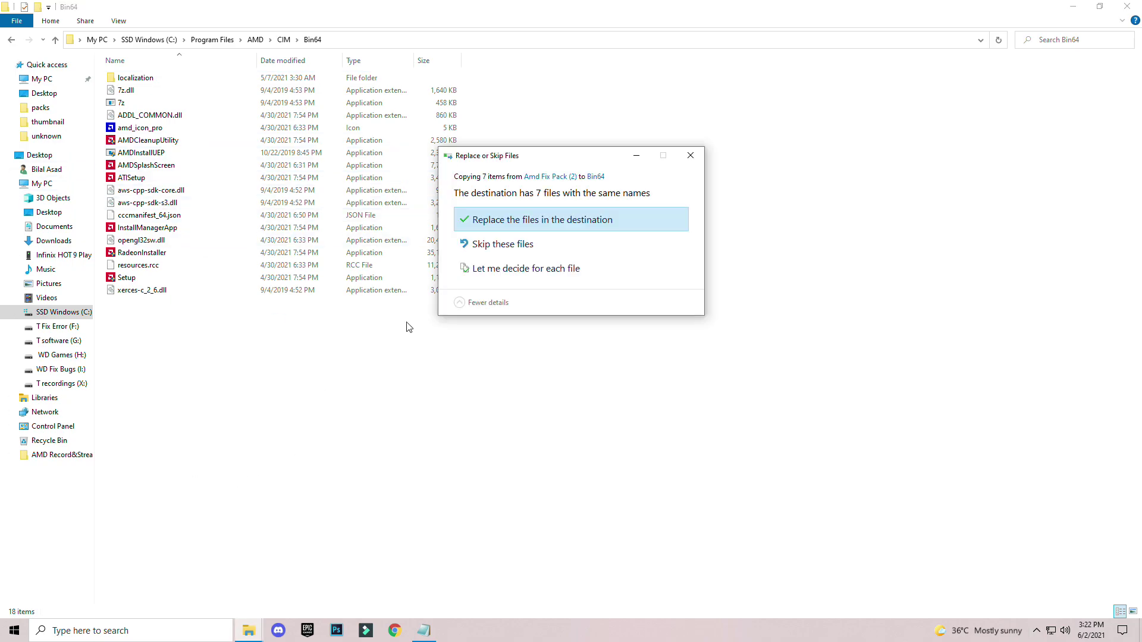
pyautogui.click(509, 220)
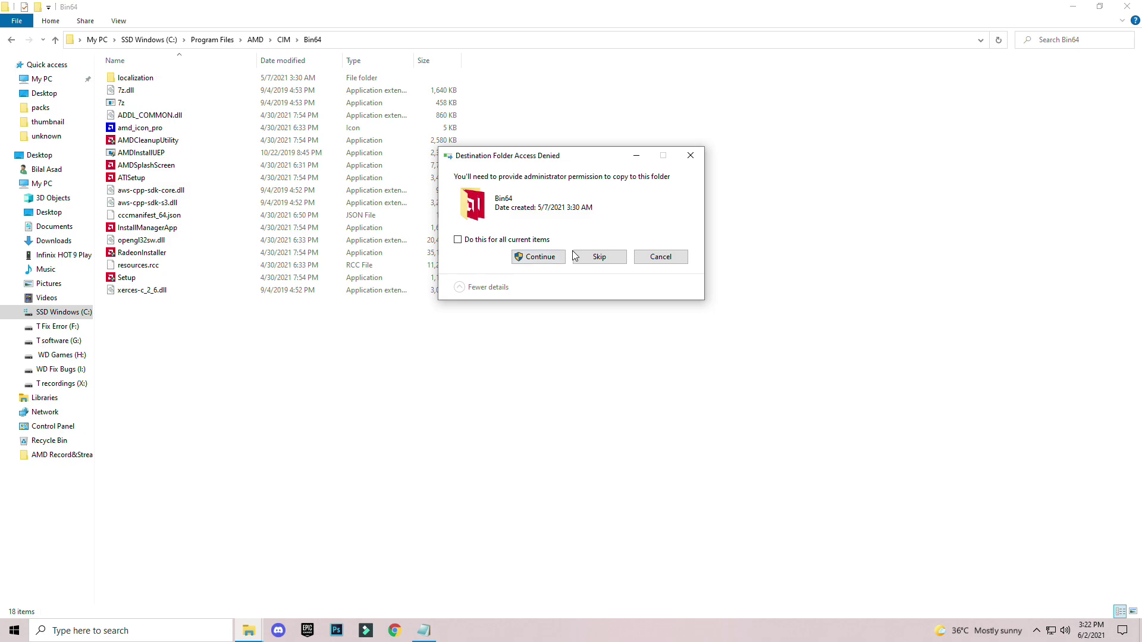
pyautogui.click(659, 257)
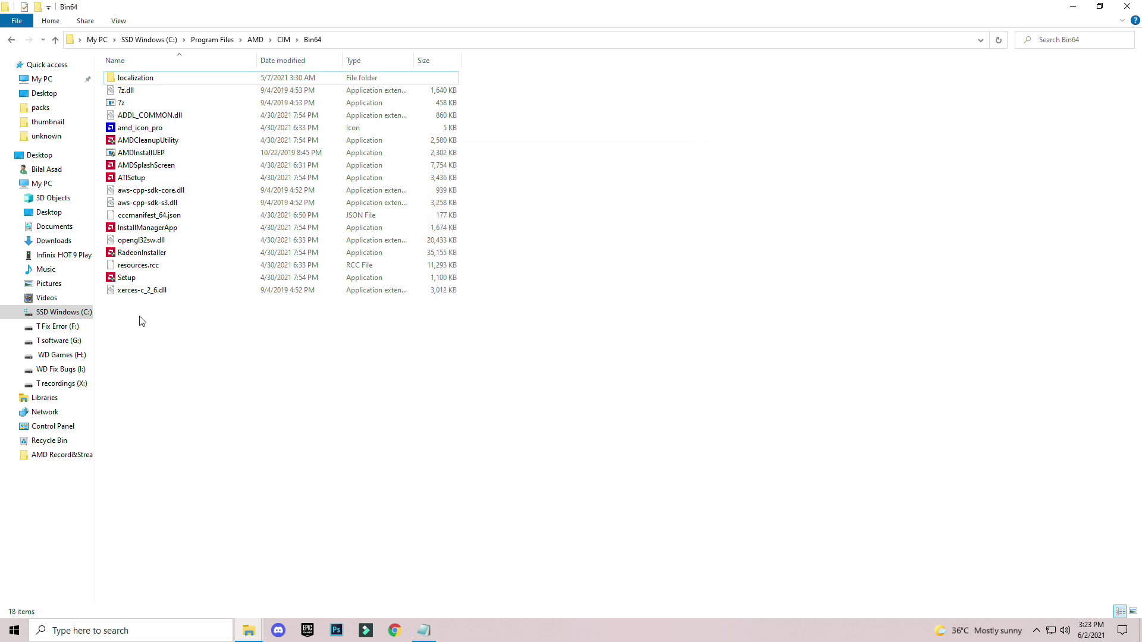
# - Launch dxcpl as administrator from the Amd Fix Pack (3) folder
pyautogui.click(1126, 7)
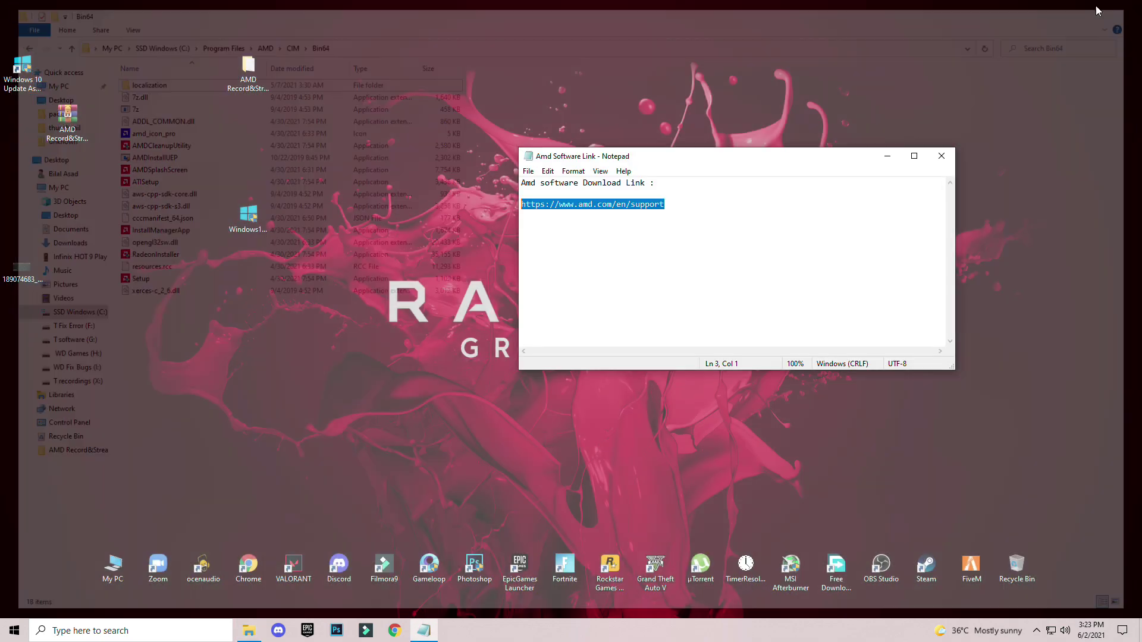
pyautogui.click(249, 625)
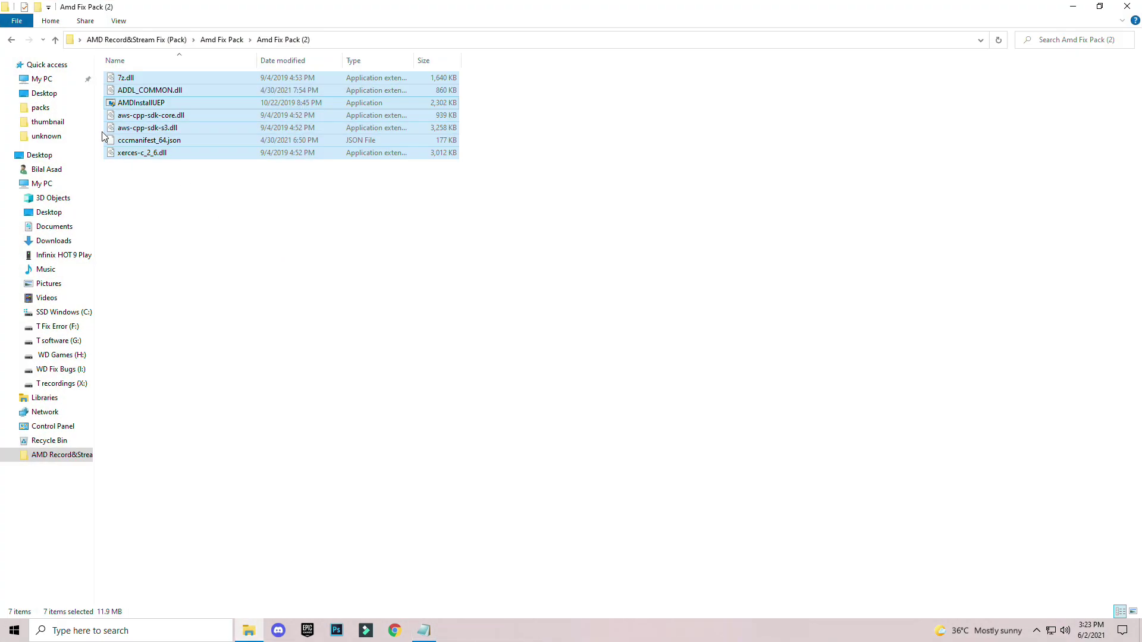
pyautogui.click(11, 40)
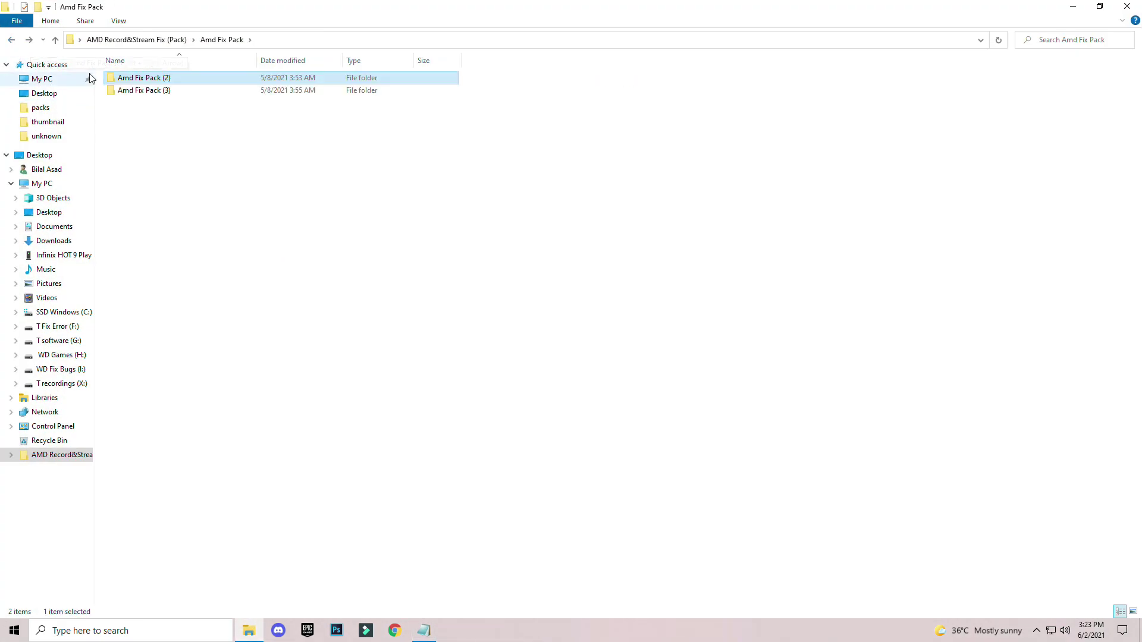
pyautogui.doubleClick(133, 91)
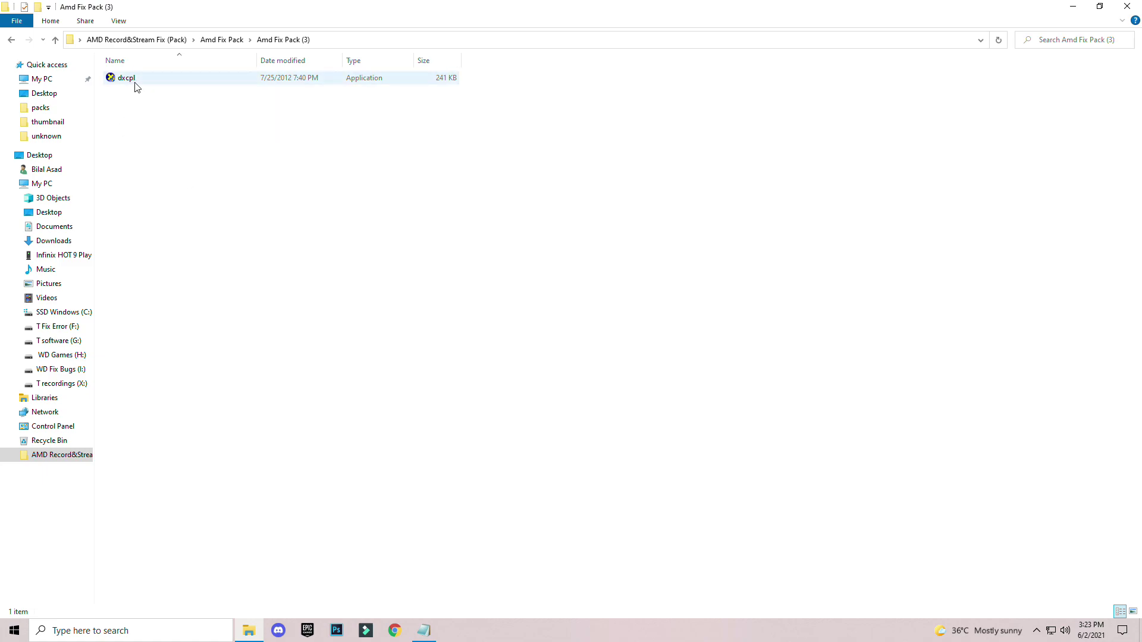
pyautogui.doubleClick(135, 81)
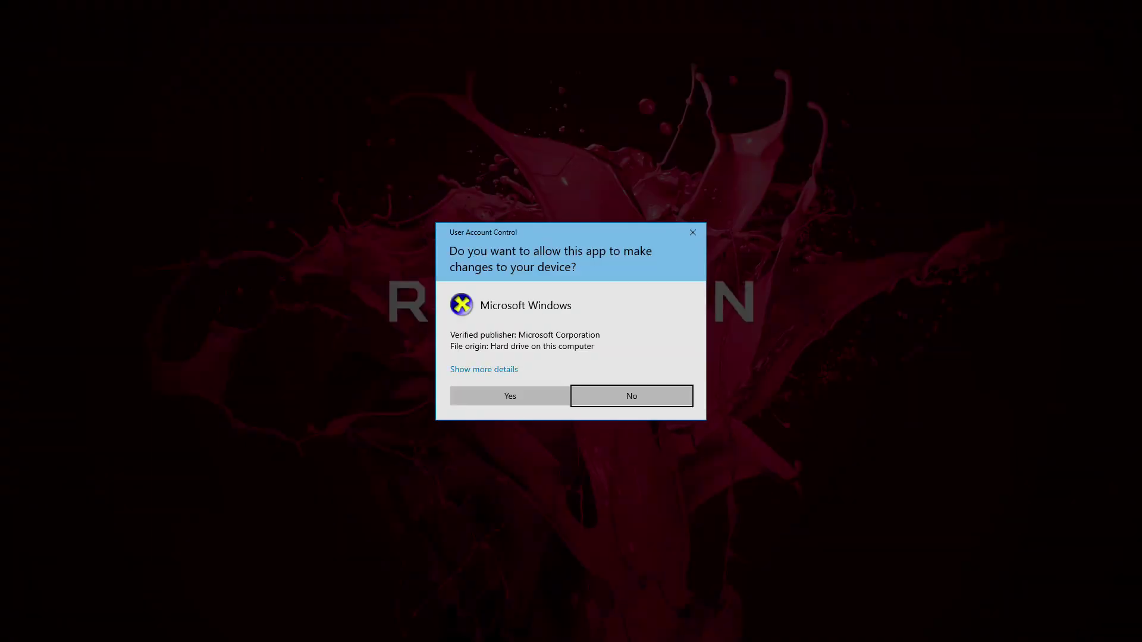
pyautogui.click(513, 396)
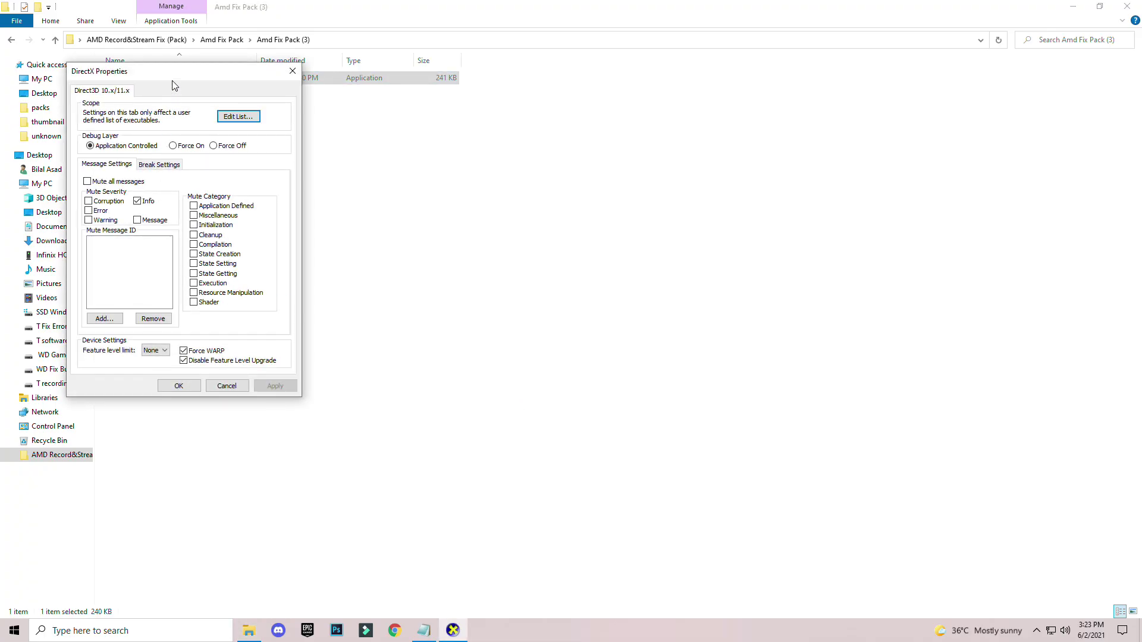
# - Add EpicGamesLauncher.exe to the Direct3D 10.x/11.x executable list in DirectX Properties
pyautogui.moveTo(174, 85); pyautogui.dragTo(614, 93)
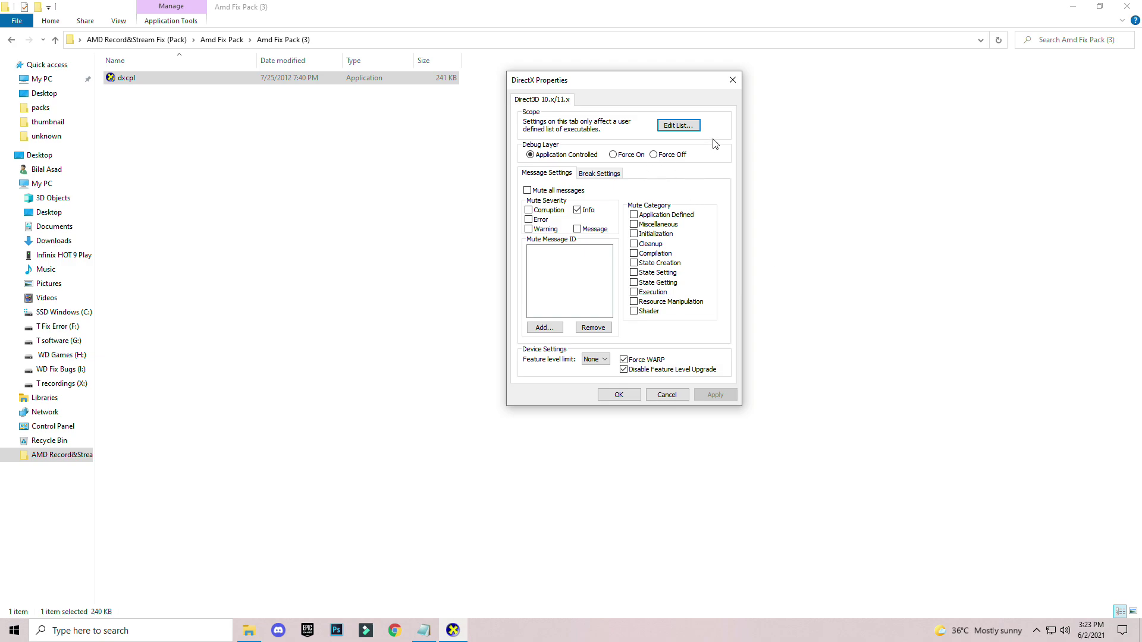
pyautogui.click(677, 125)
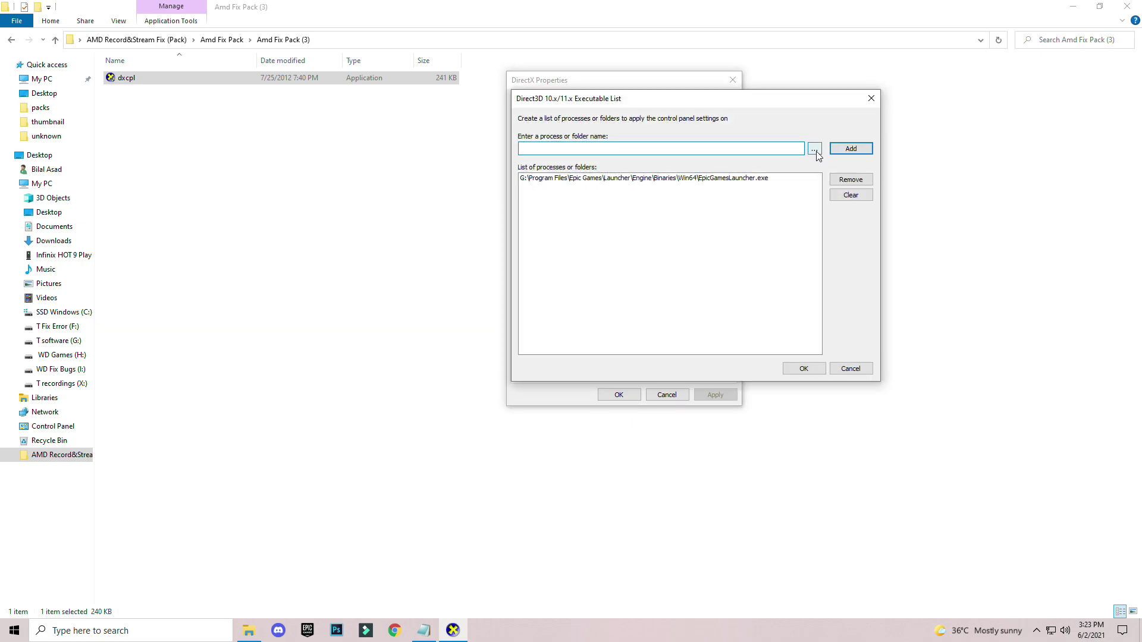
pyautogui.click(814, 150)
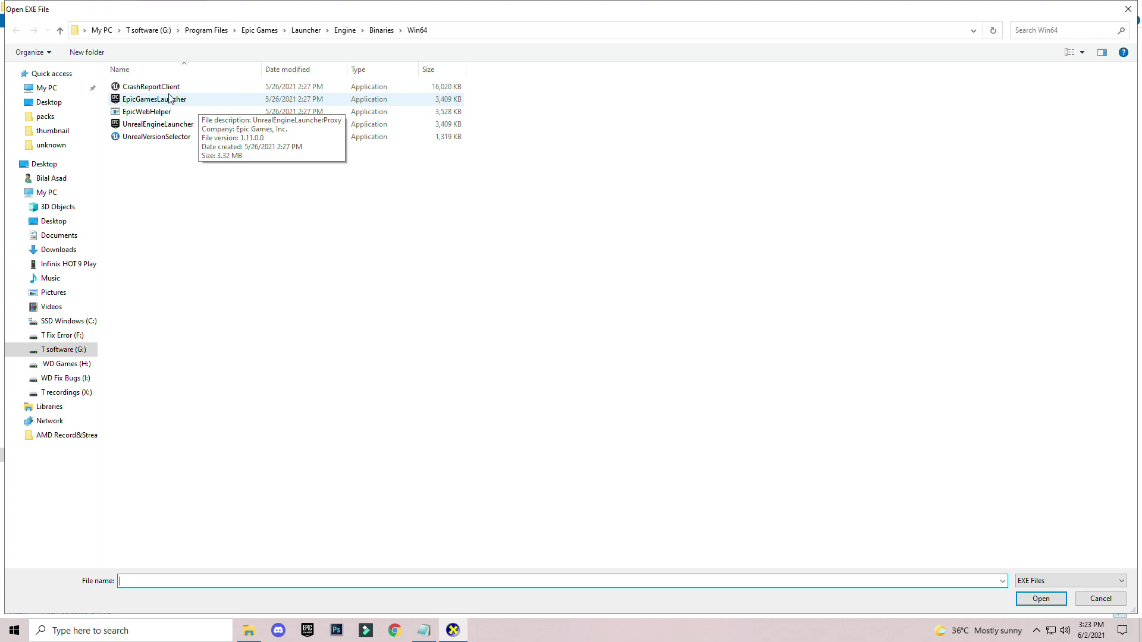
pyautogui.click(170, 99)
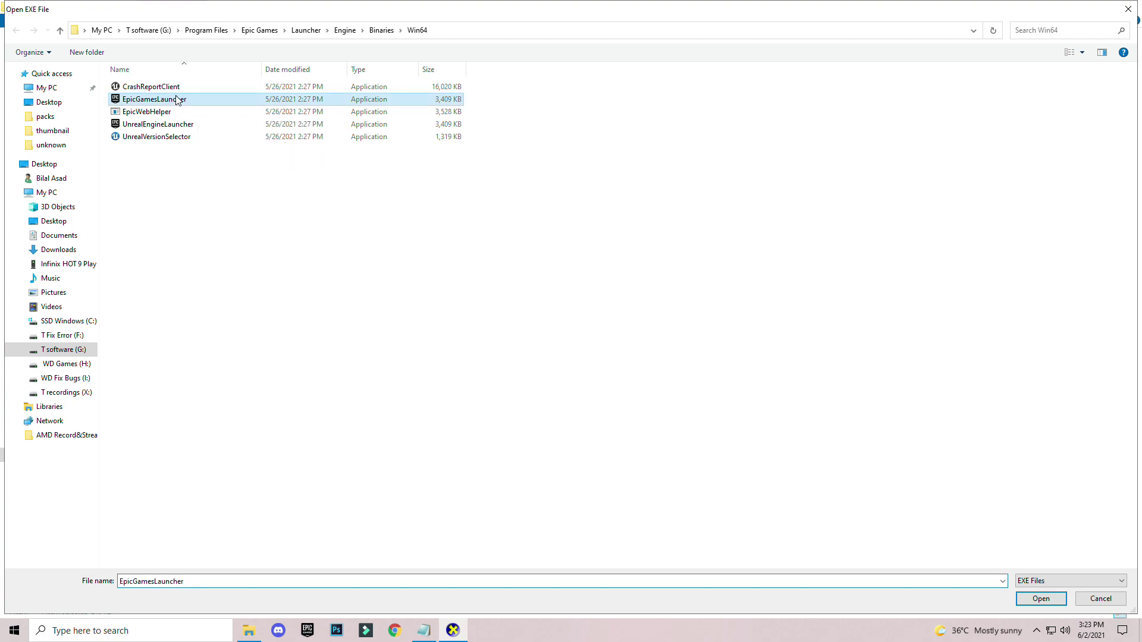
pyautogui.click(1025, 606)
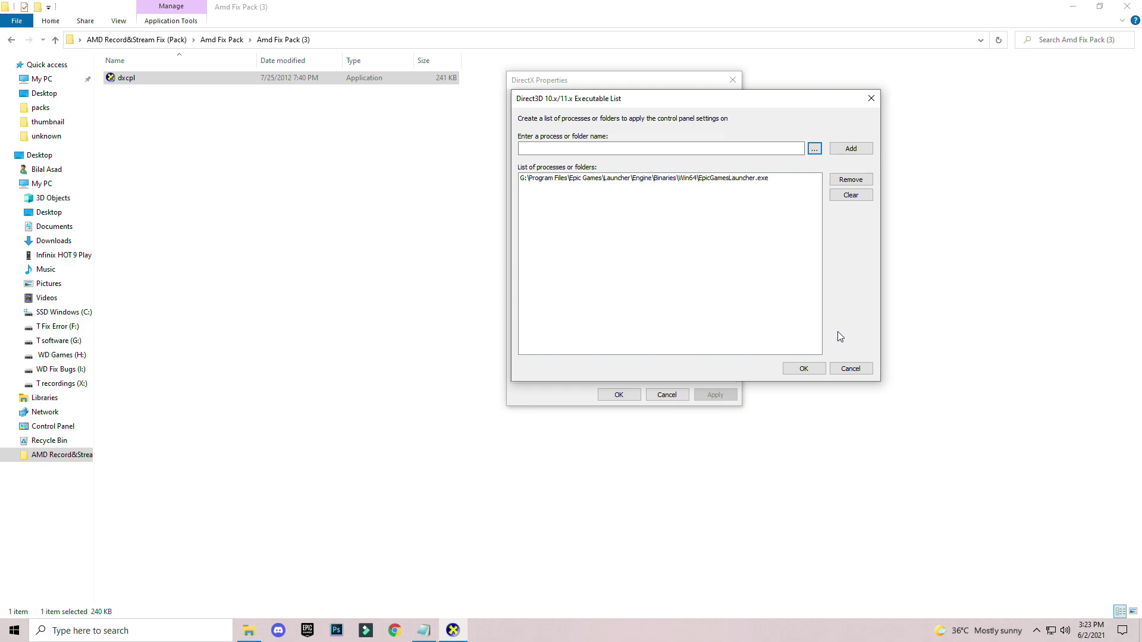
pyautogui.click(804, 368)
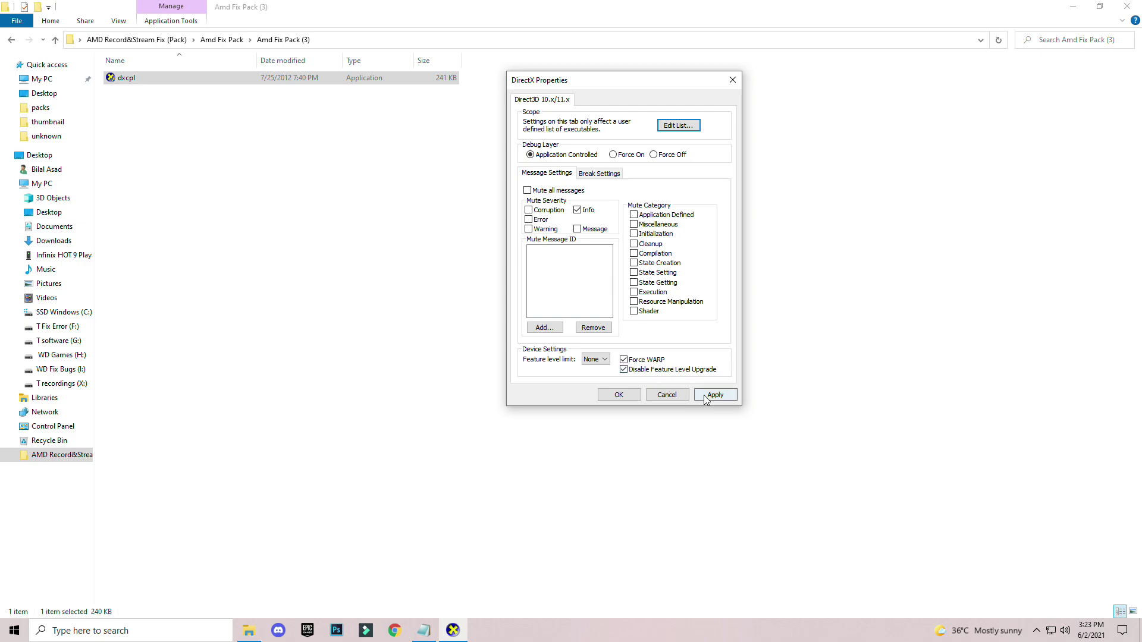
# - Save the DirectX settings, then close File Explorer and the Notepad file with the AMD link
pyautogui.click(619, 395)
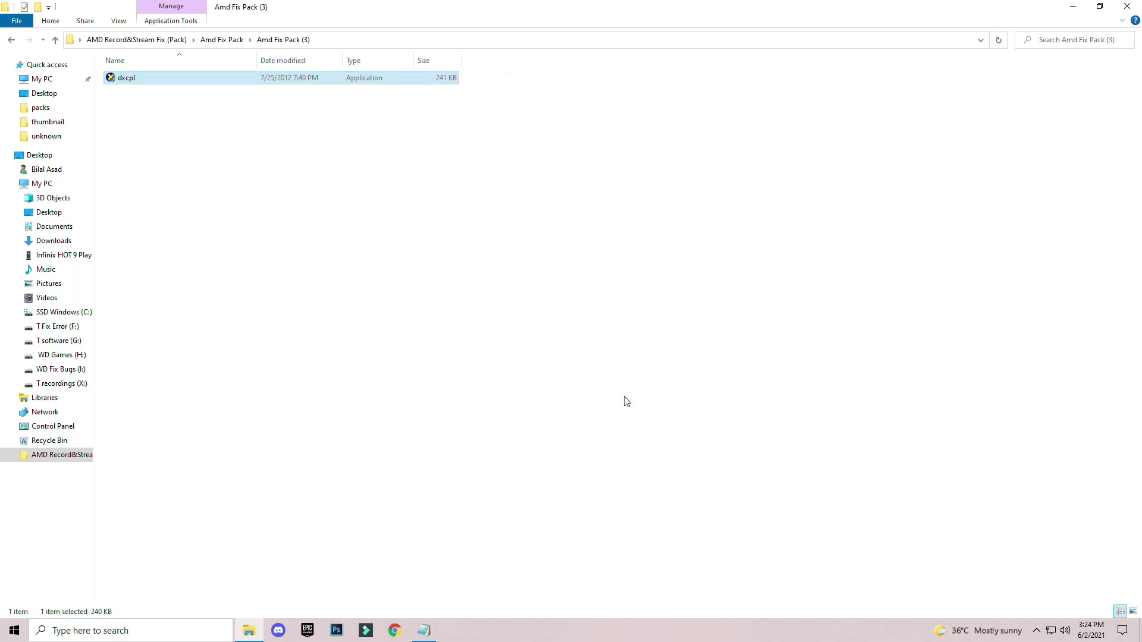
pyautogui.click(1127, 6)
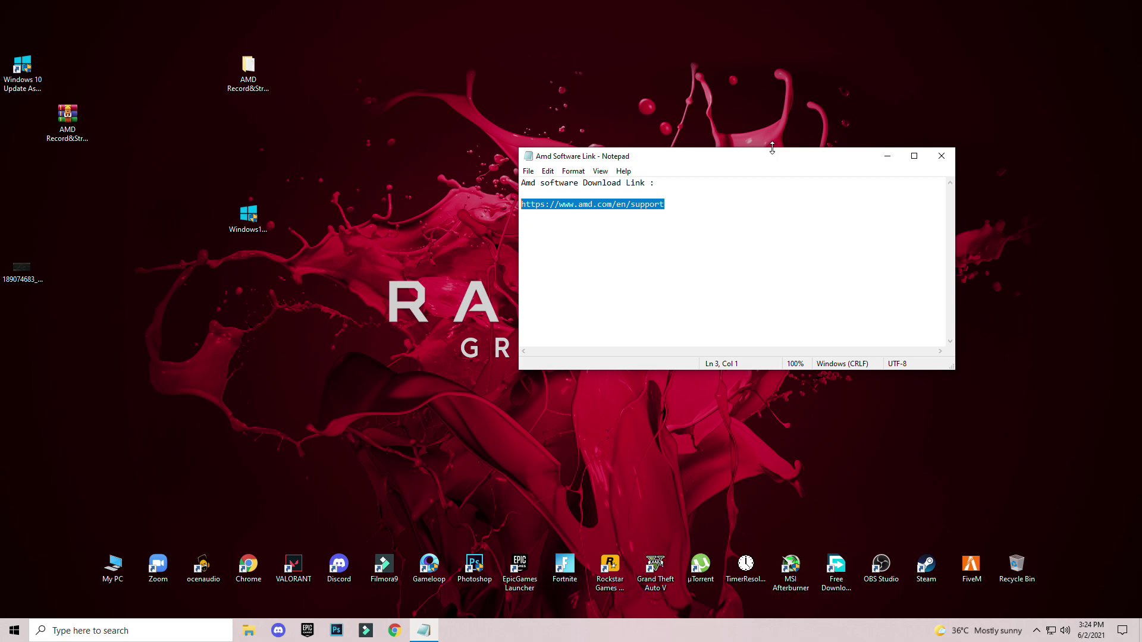
pyautogui.moveTo(772, 161); pyautogui.dragTo(533, 118)
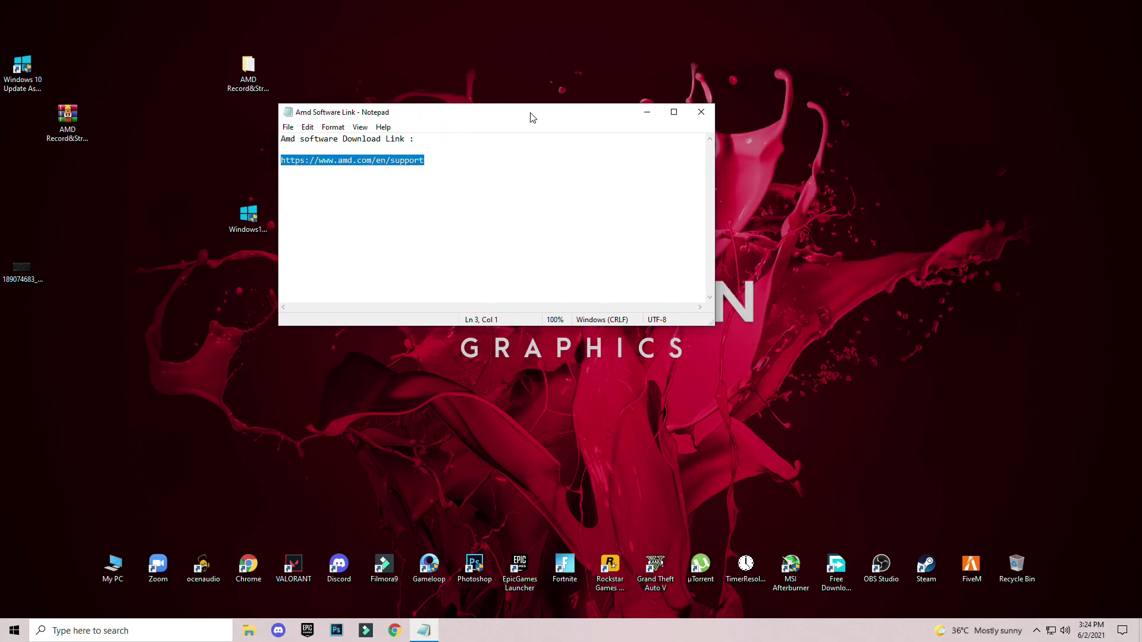
pyautogui.click(701, 111)
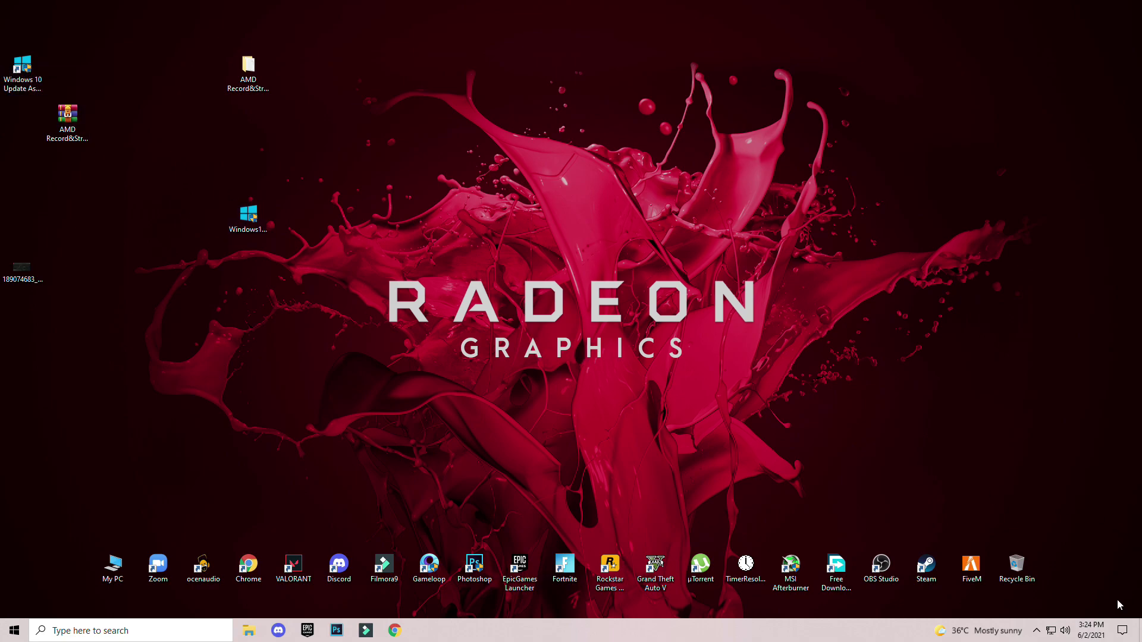
# - Check for Windows updates, leave the Defender intelligence update installing, and minimize Settings
pyautogui.click(1122, 631)
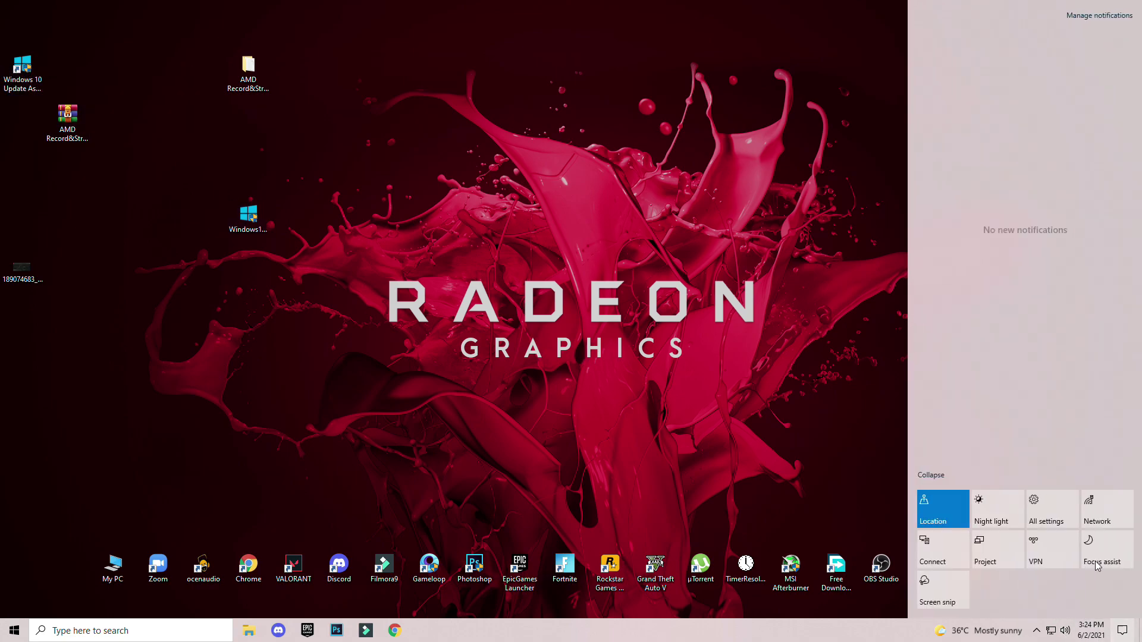
pyautogui.click(1059, 521)
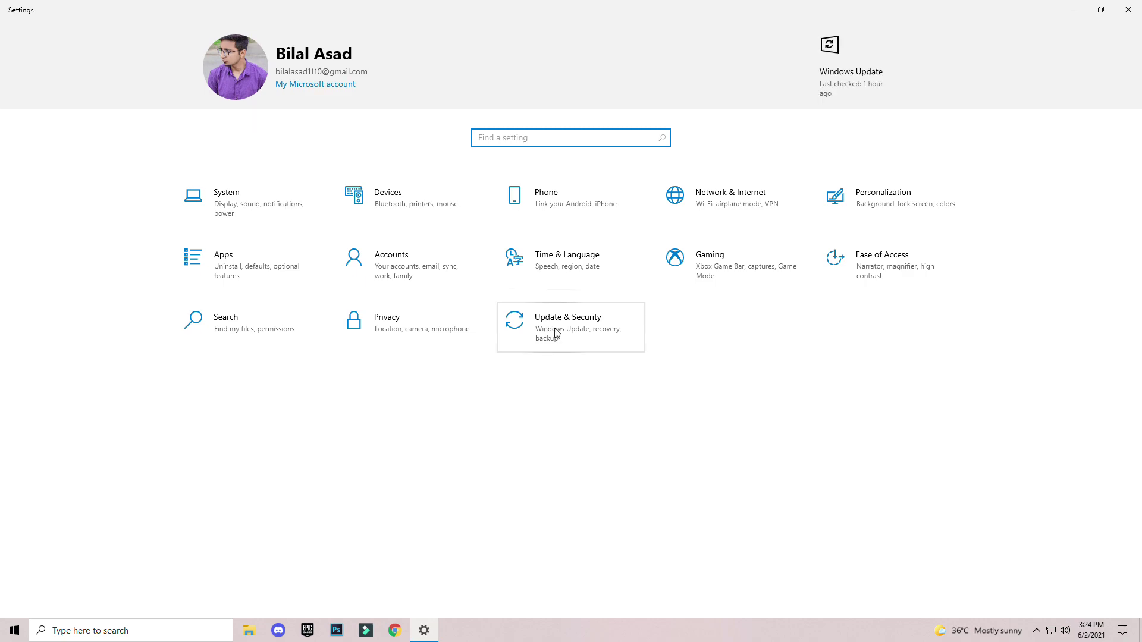
pyautogui.click(554, 328)
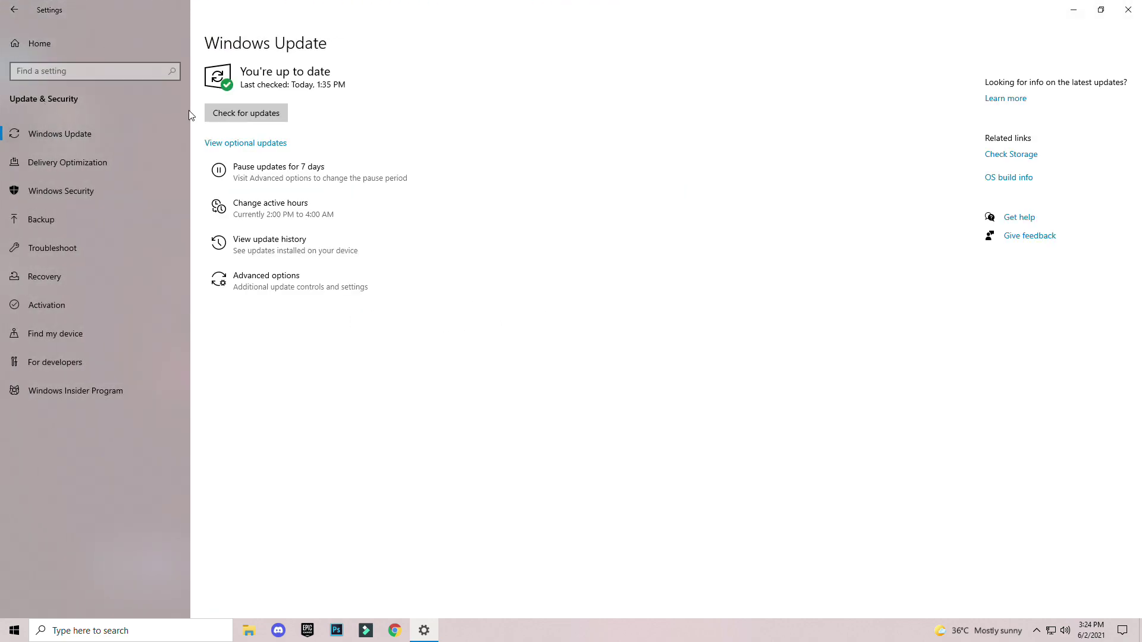
pyautogui.click(220, 114)
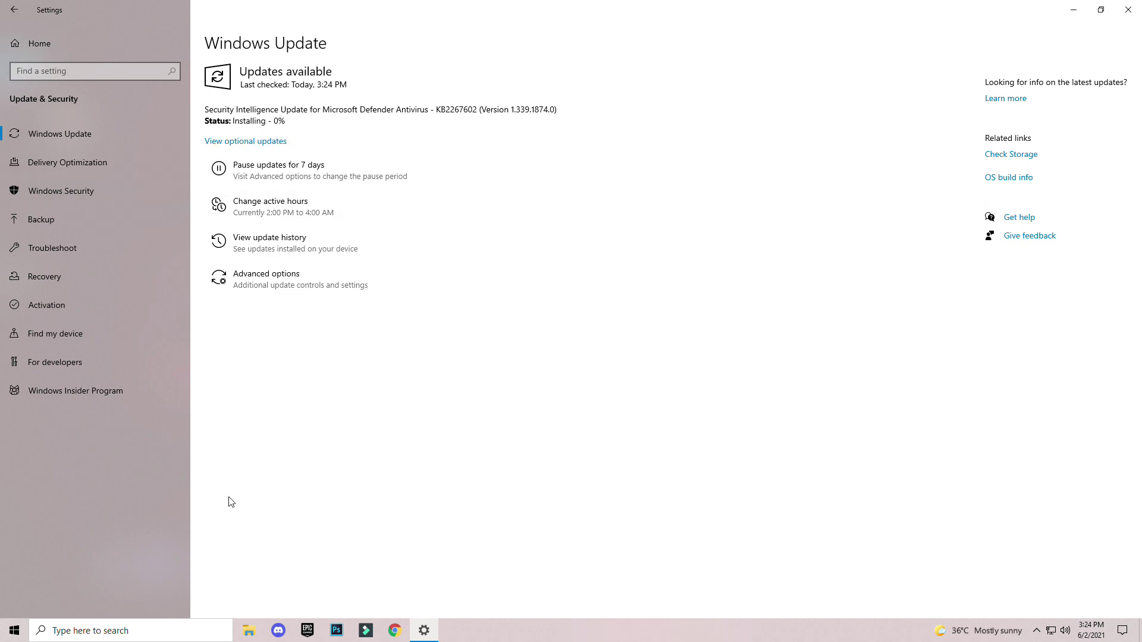
pyautogui.click(1074, 9)
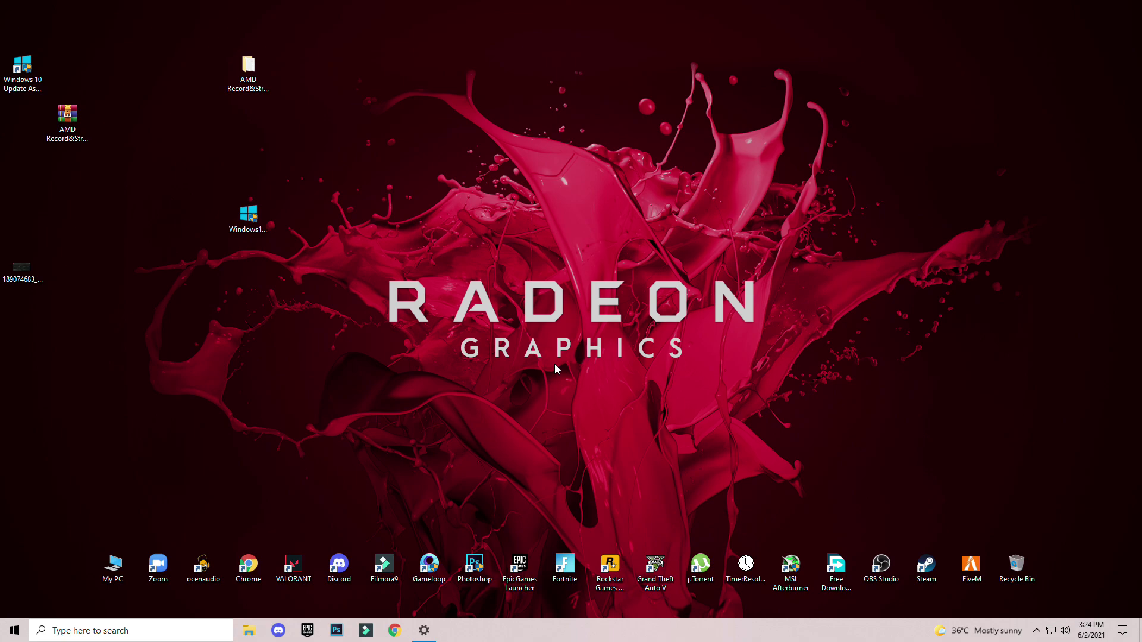
# - Launch AMD Radeon Software from the desktop menu, view Record & Stream, then return Home
pyautogui.rightClick(577, 192)
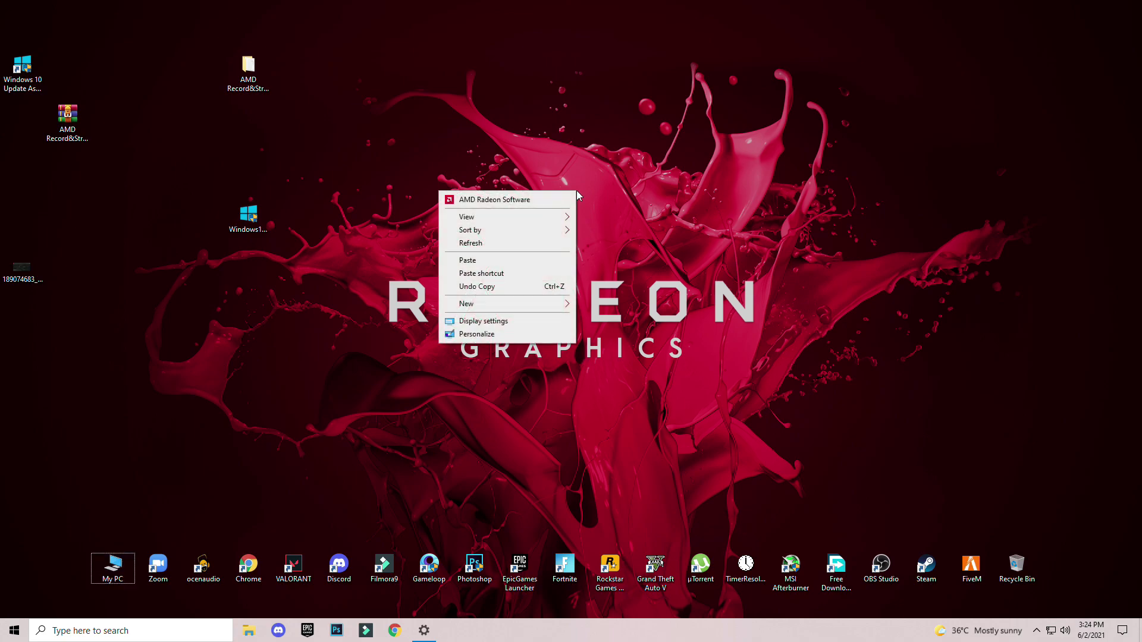
pyautogui.click(537, 197)
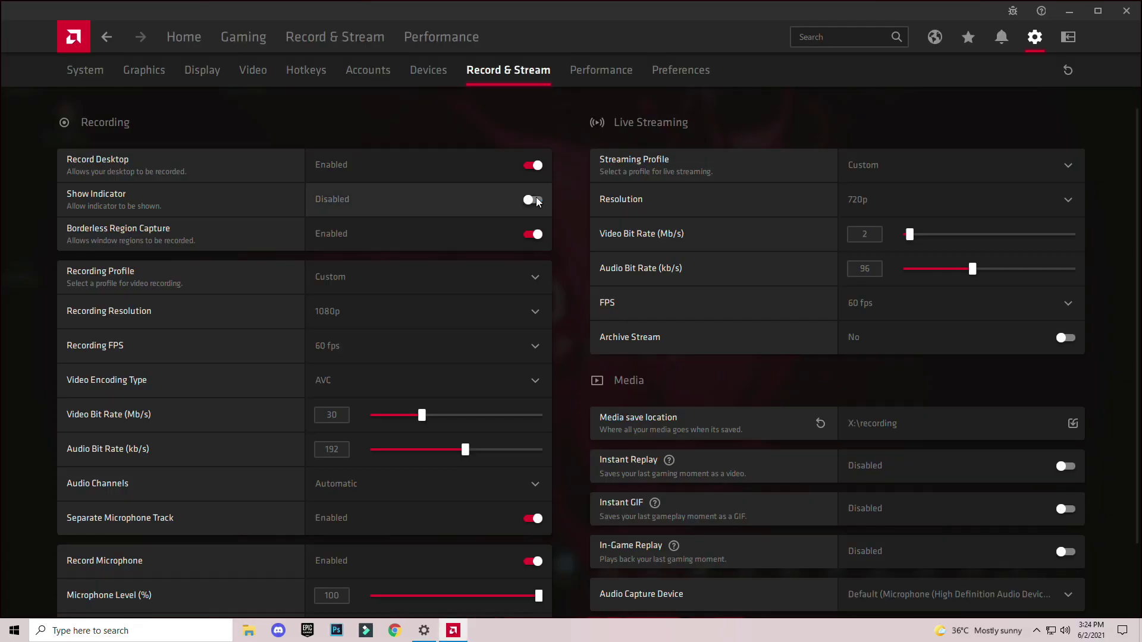
pyautogui.click(312, 36)
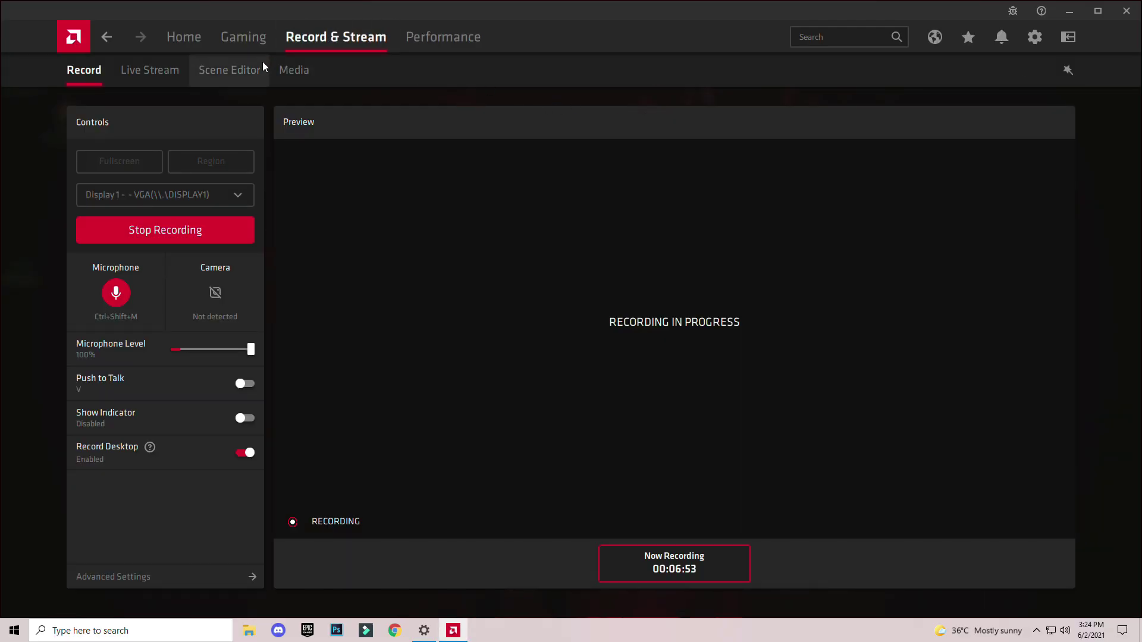
pyautogui.click(177, 37)
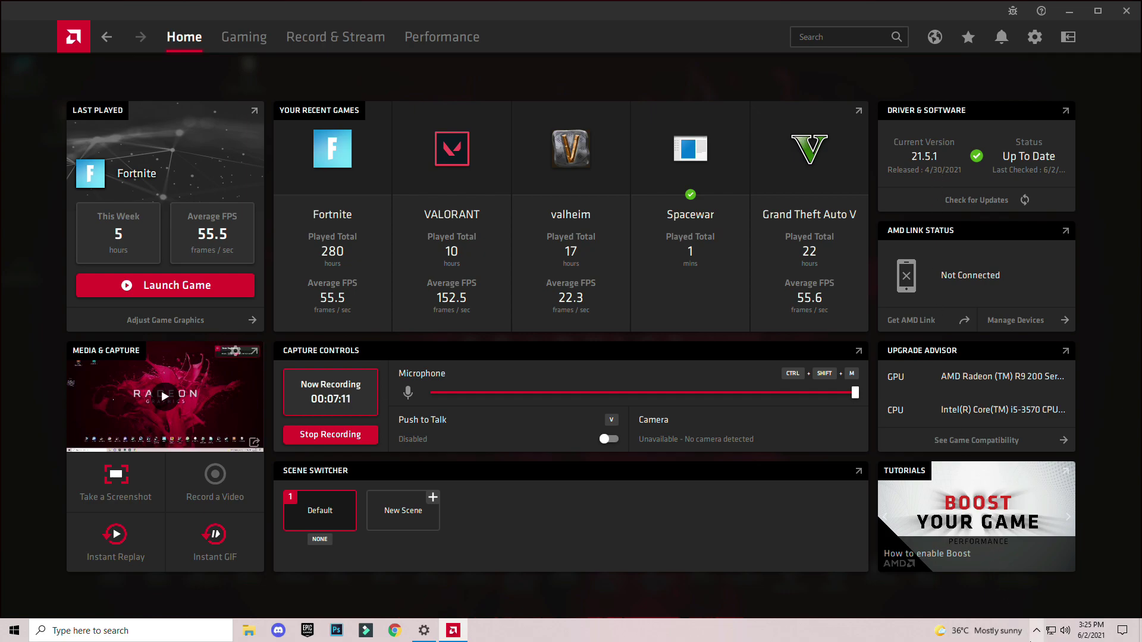
pyautogui.click(1037, 638)
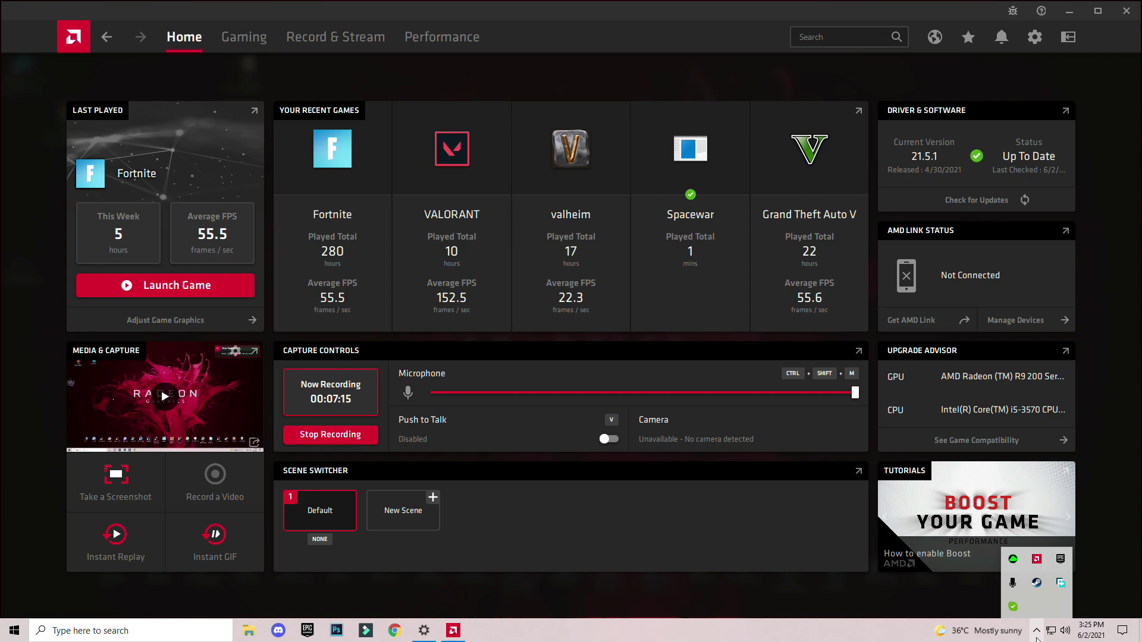
pyautogui.click(1037, 633)
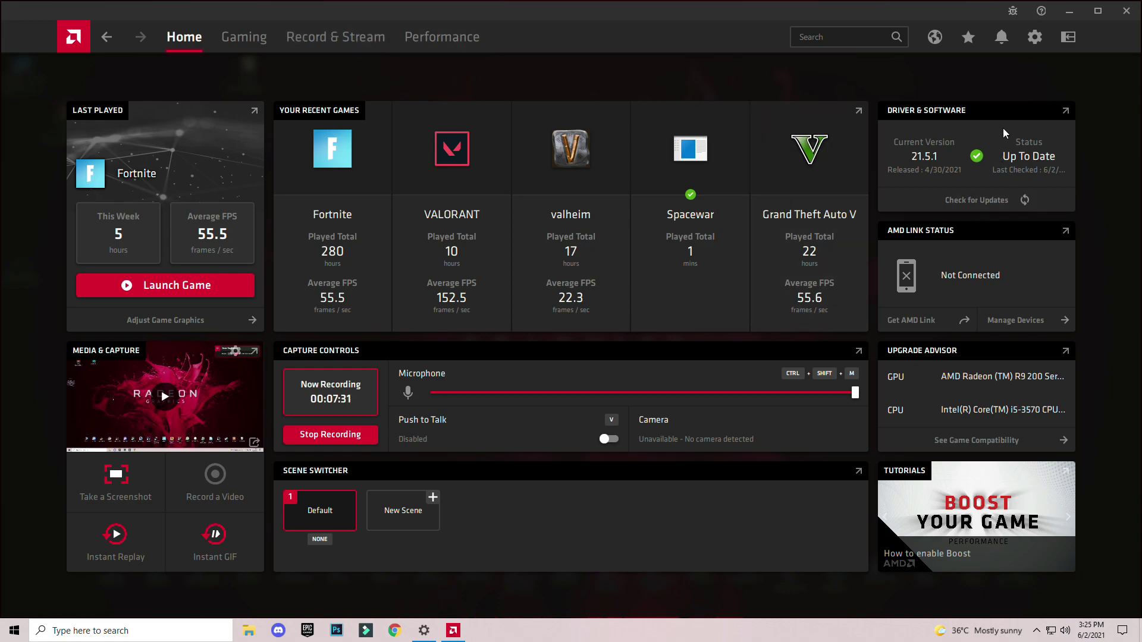
pyautogui.click(337, 37)
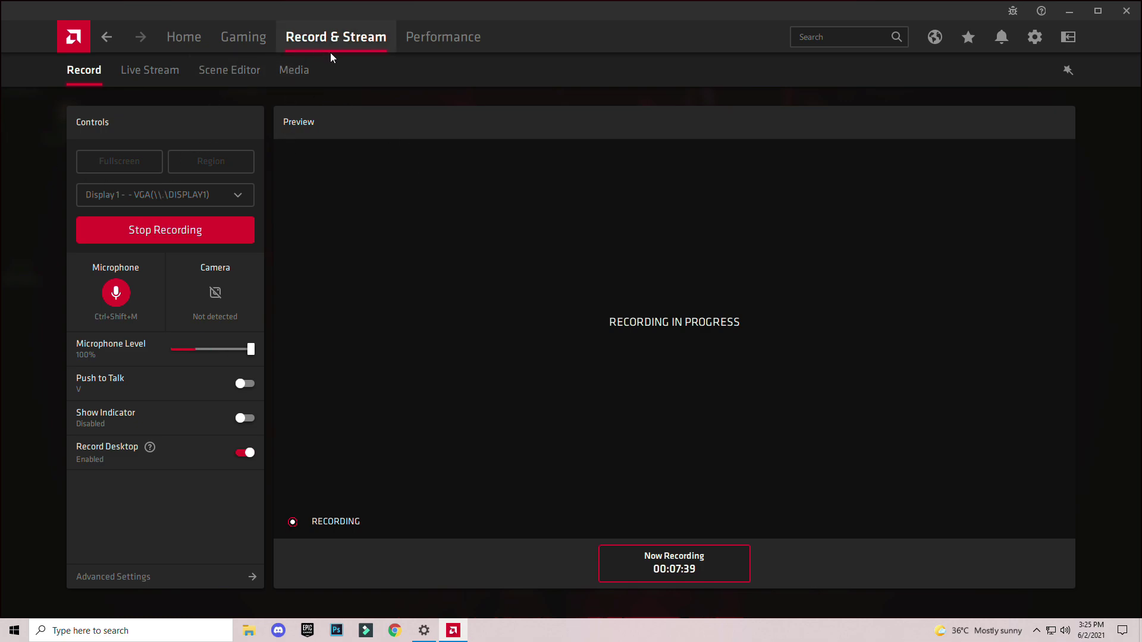
pyautogui.click(185, 29)
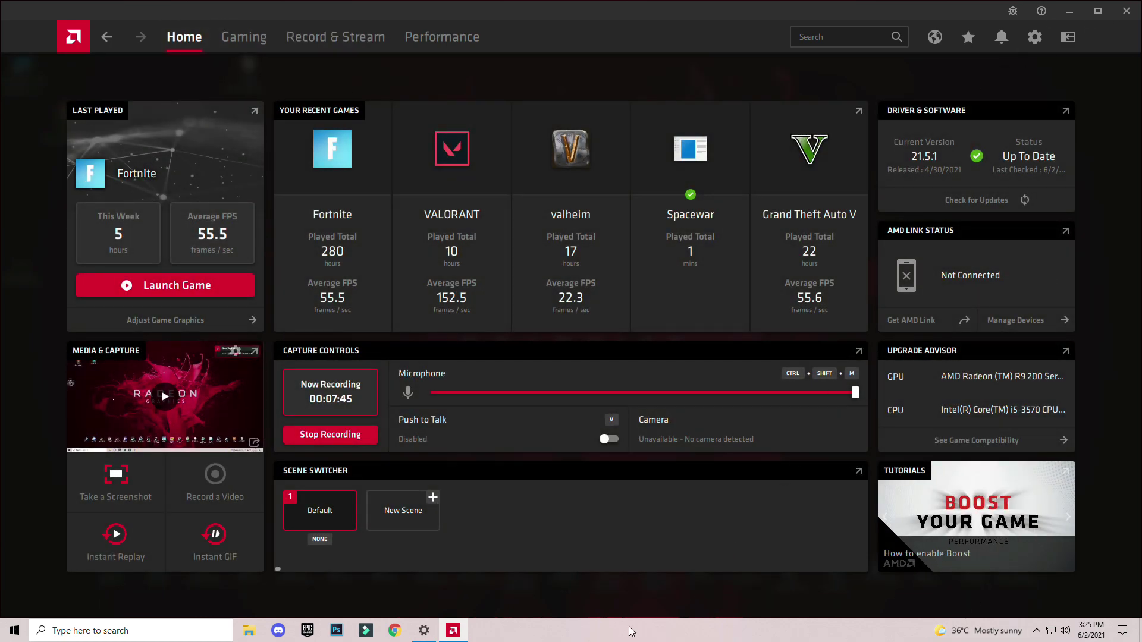
# - Close Radeon Software, confirm Windows Update shows 'You're up to date', then close Settings
pyautogui.click(1126, 11)
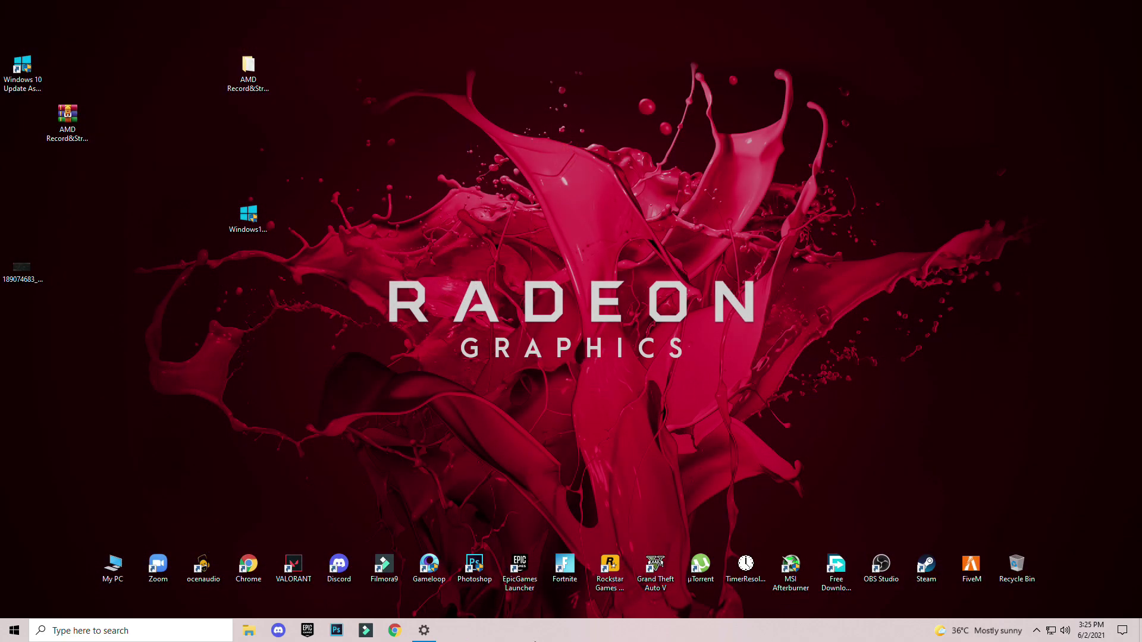
pyautogui.click(425, 630)
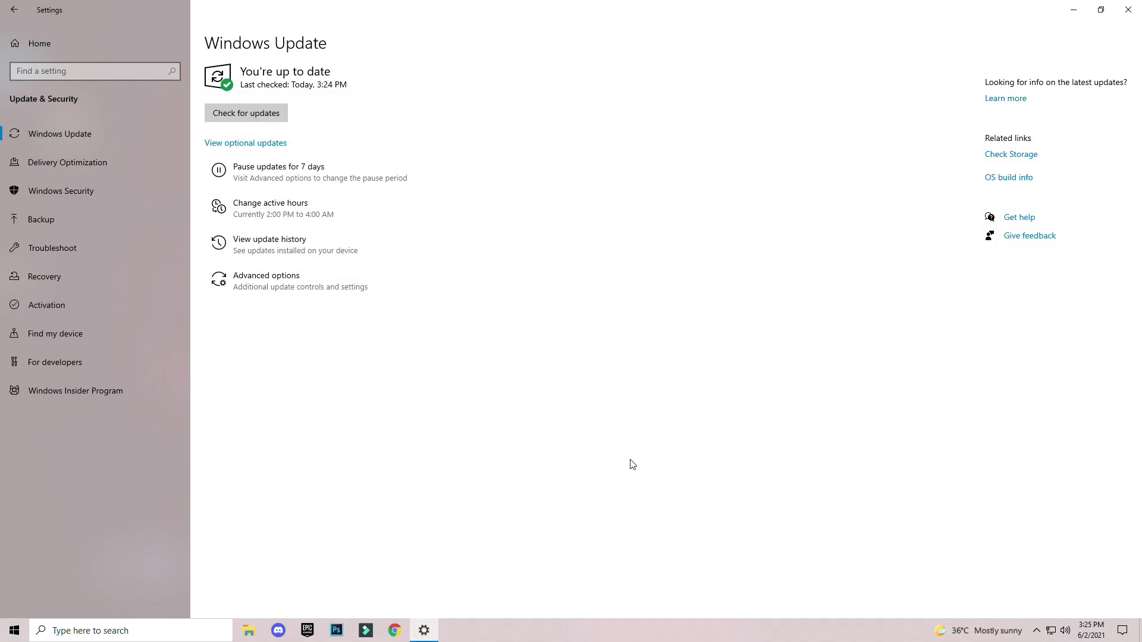
pyautogui.click(1128, 10)
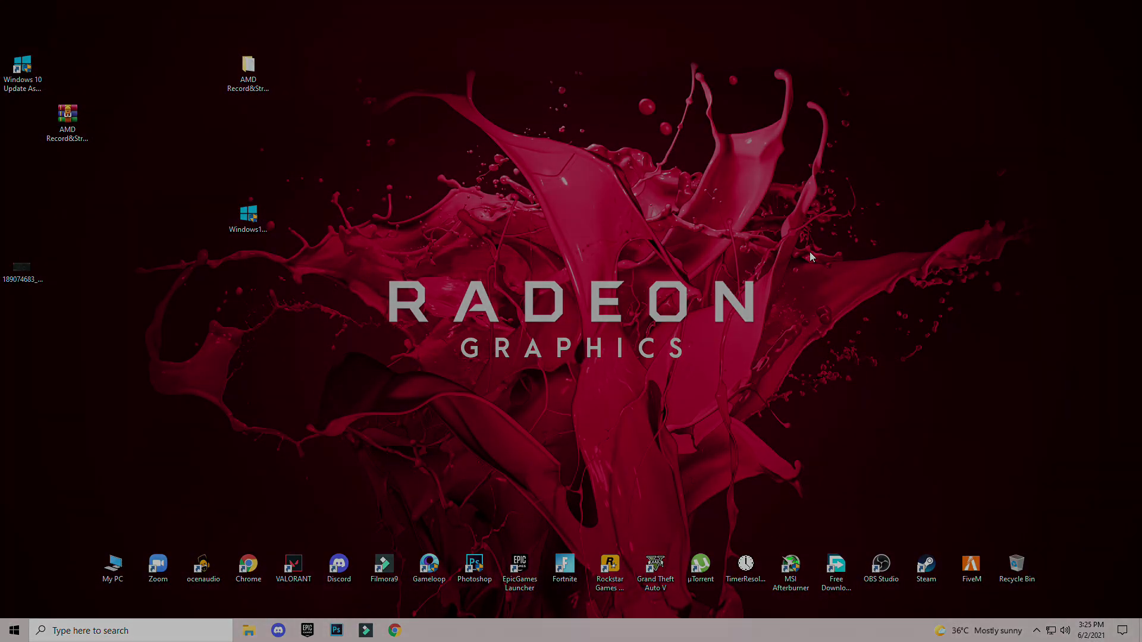